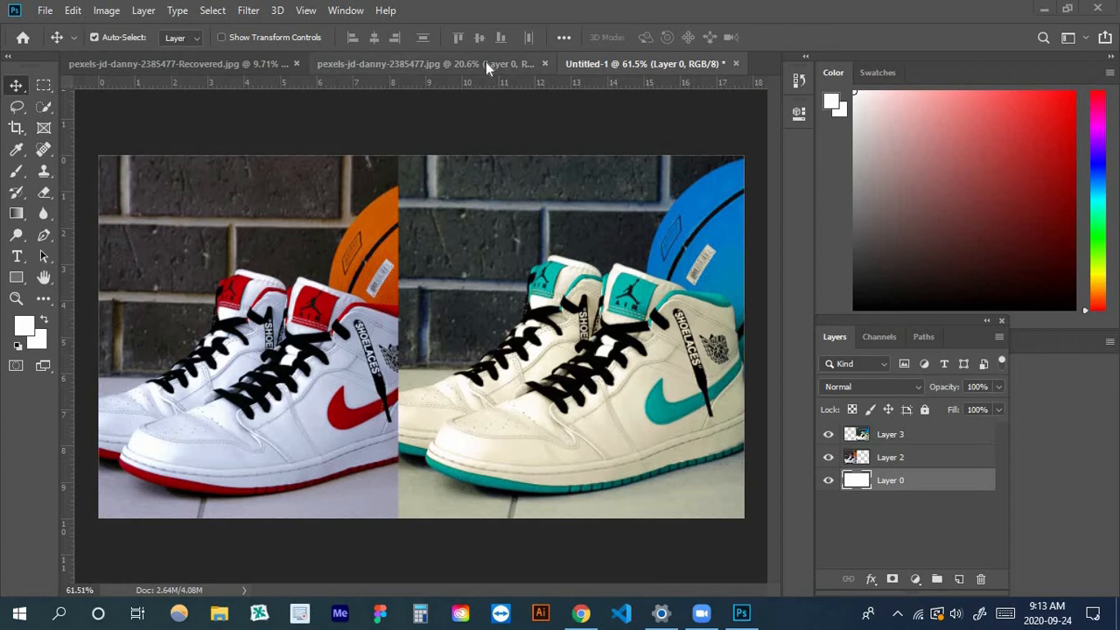
- In the pexels-jd-danny-2385477.jpg document, add a Levels adjustment layer with the white input level set to 187
left_click(485, 62)
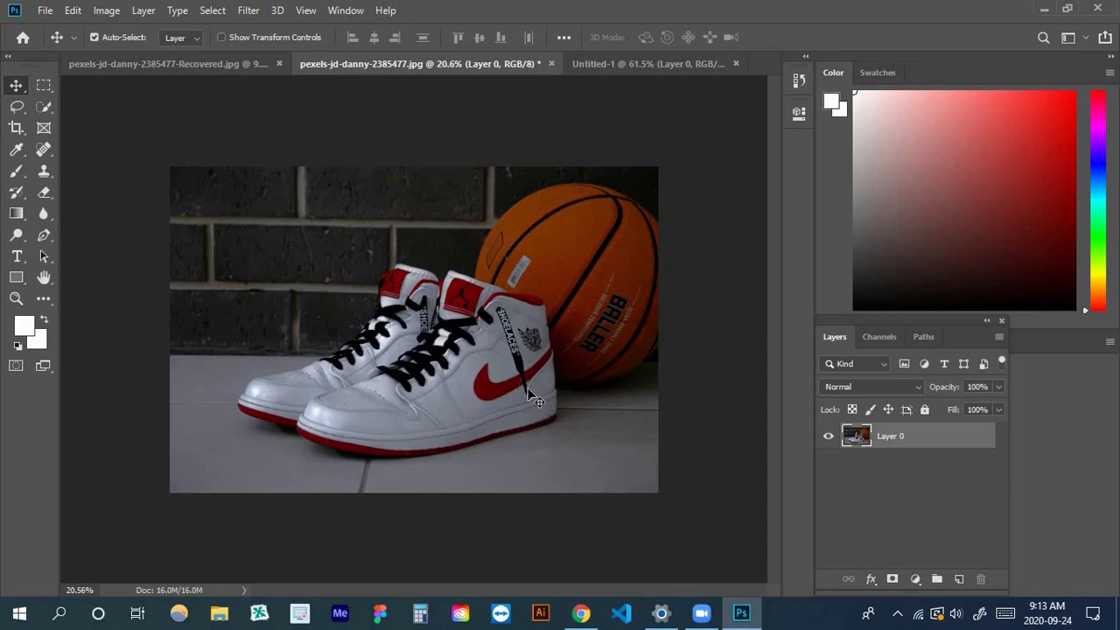
left_click(916, 581)
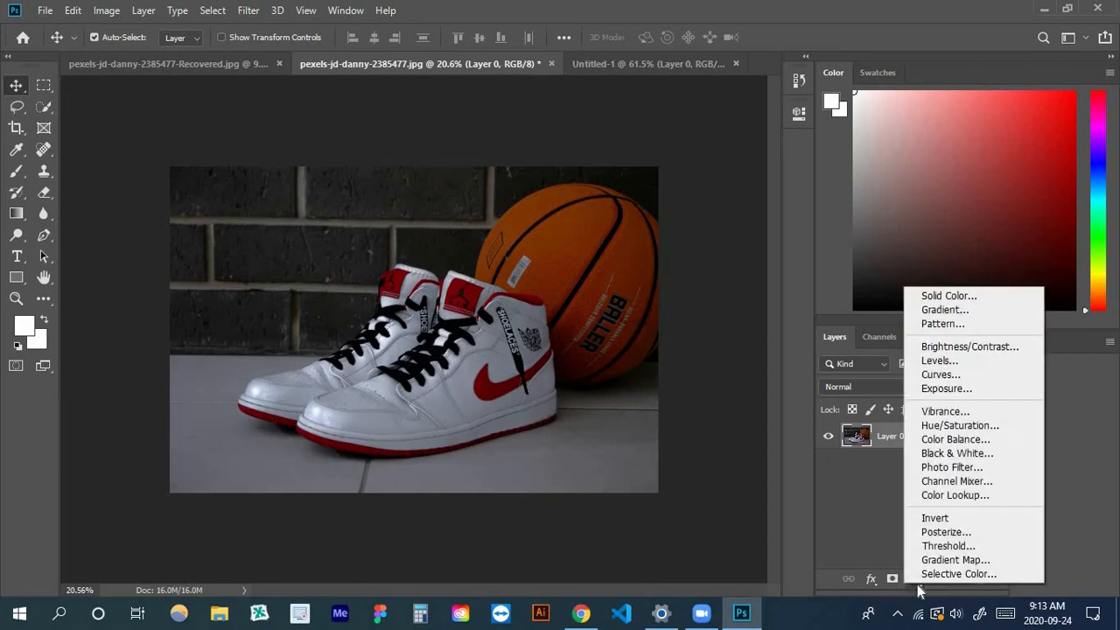
left_click(941, 360)
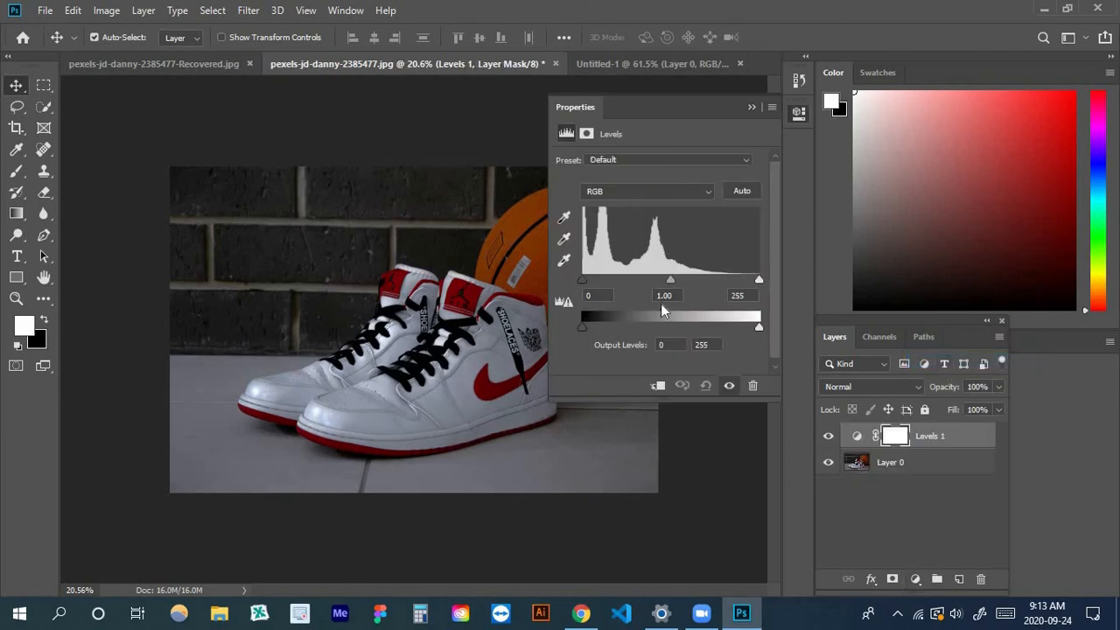
left_click_drag(684, 111, 771, 89)
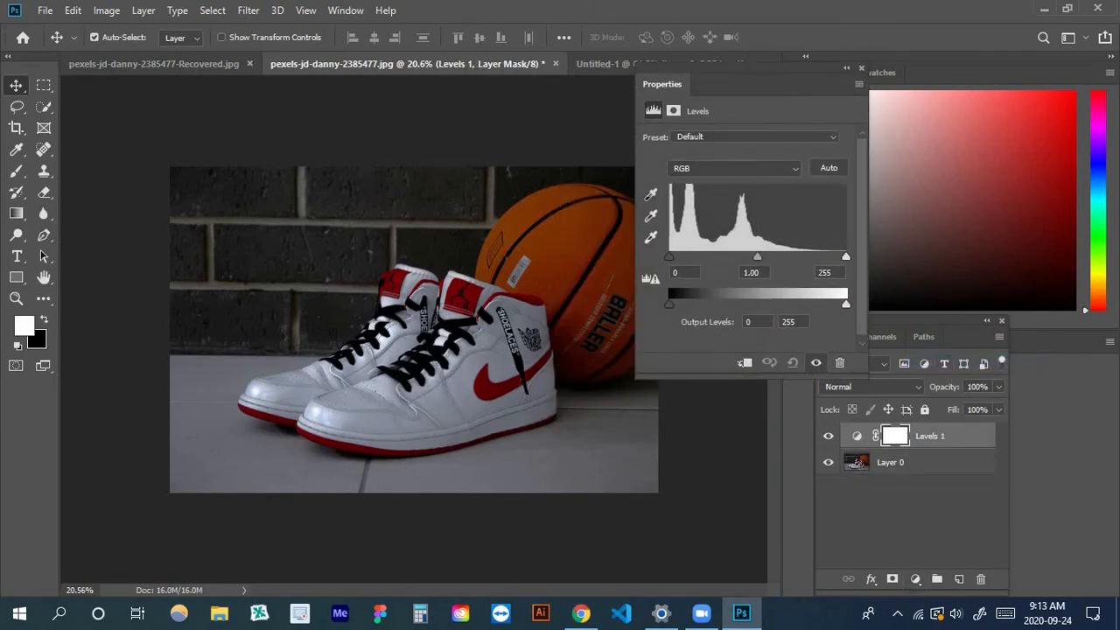
left_click_drag(846, 258, 799, 256)
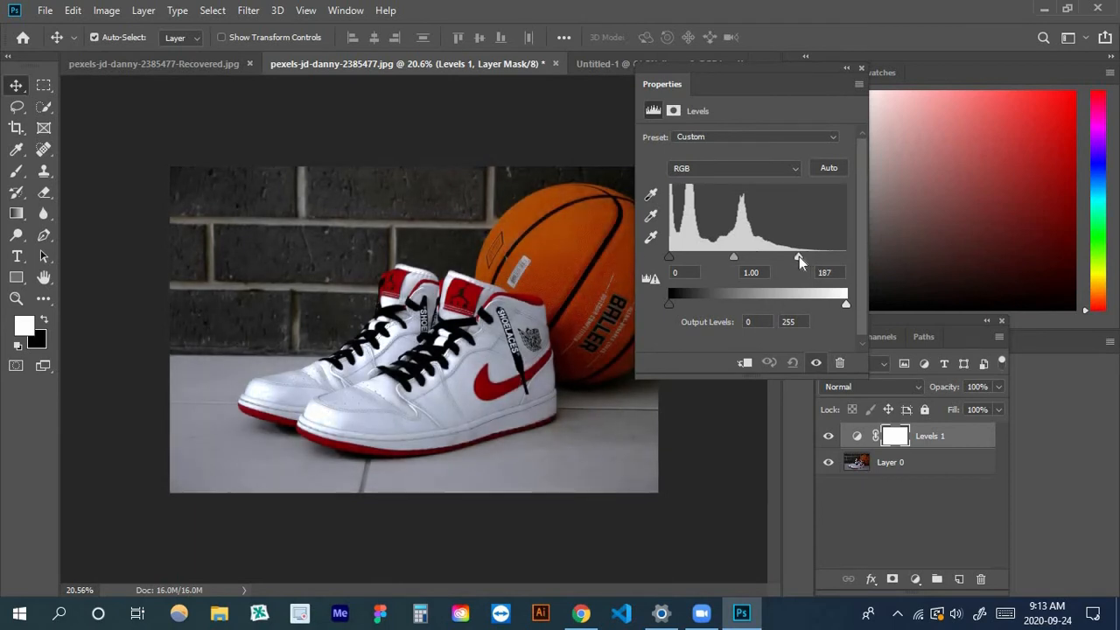
left_click(845, 70)
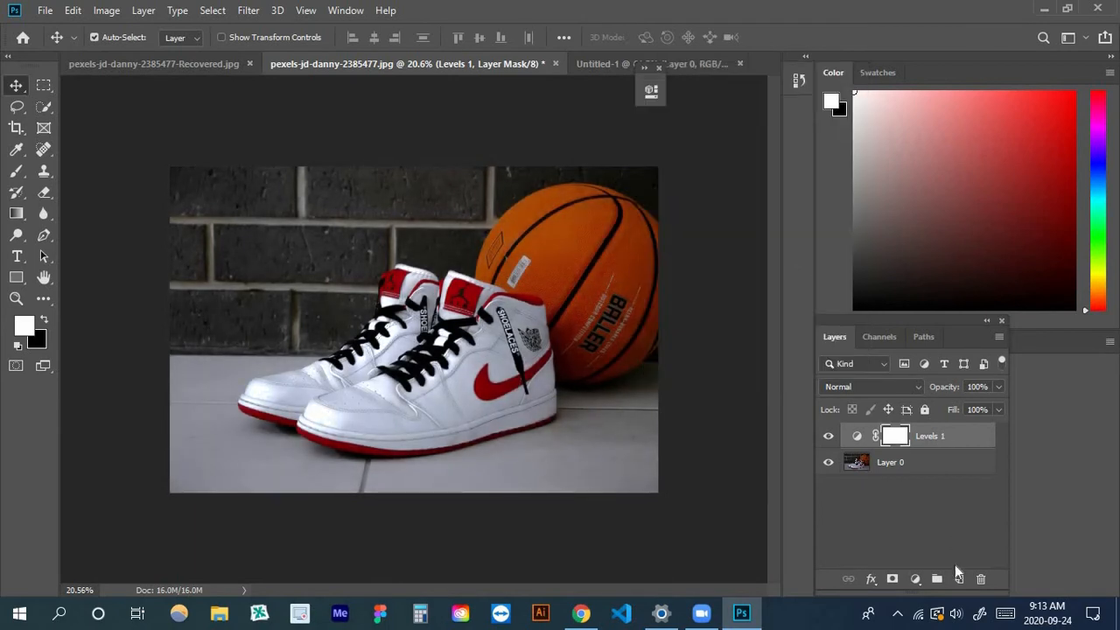
- Add a Vibrance adjustment layer above Levels 1, raising the vibrance moderately and setting the saturation to 0
left_click(915, 579)
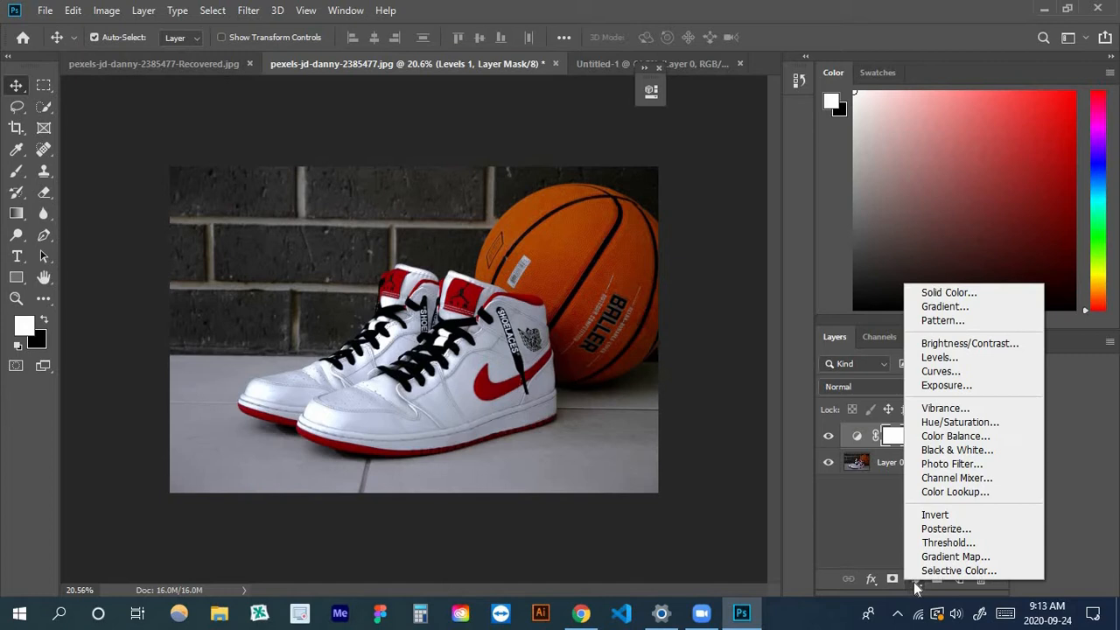
left_click(936, 409)
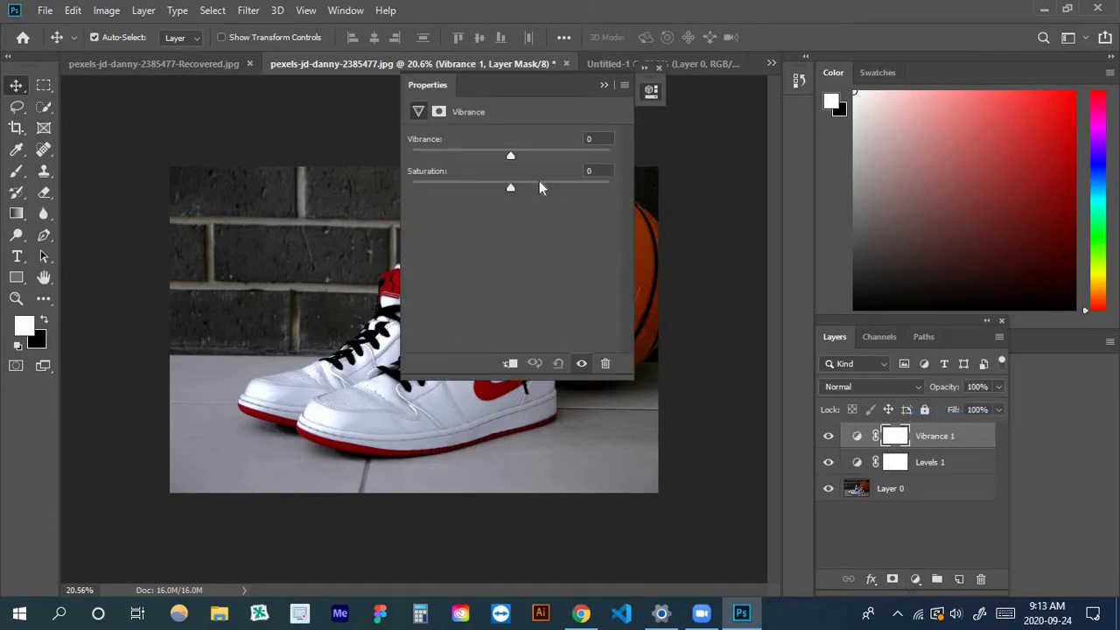
left_click_drag(539, 87, 719, 79)
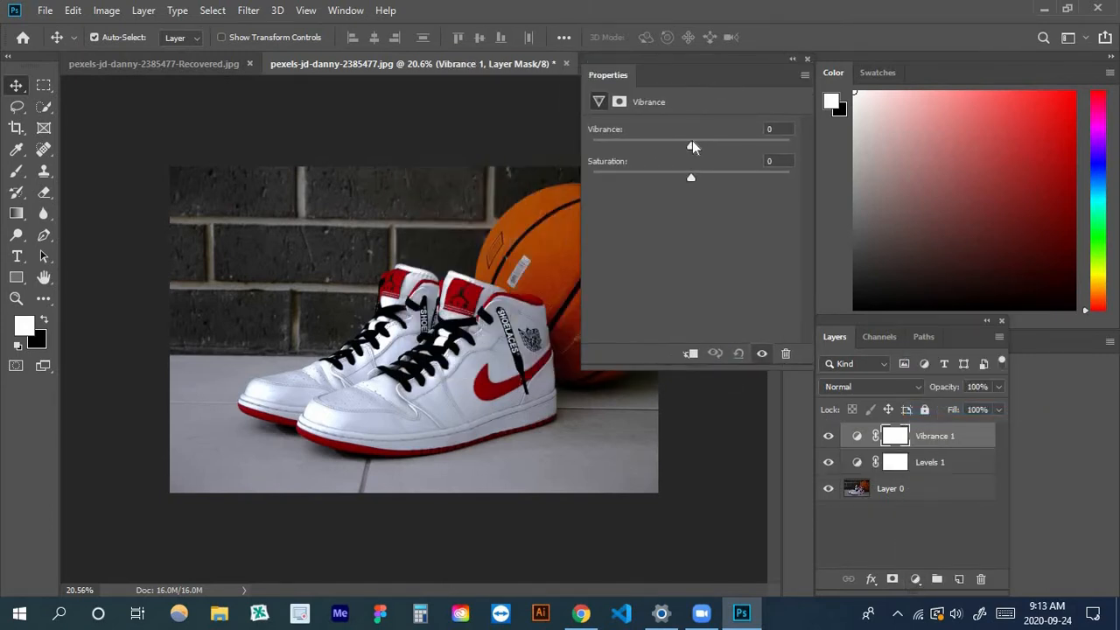
left_click_drag(692, 142, 734, 143)
mouse_move(693, 180)
left_mouse_down()
mouse_move(757, 177)
mouse_move(667, 181)
mouse_move(778, 180)
mouse_move(686, 186)
left_mouse_up()
left_click_drag(777, 161, 734, 168)
type("0")
left_click(792, 58)
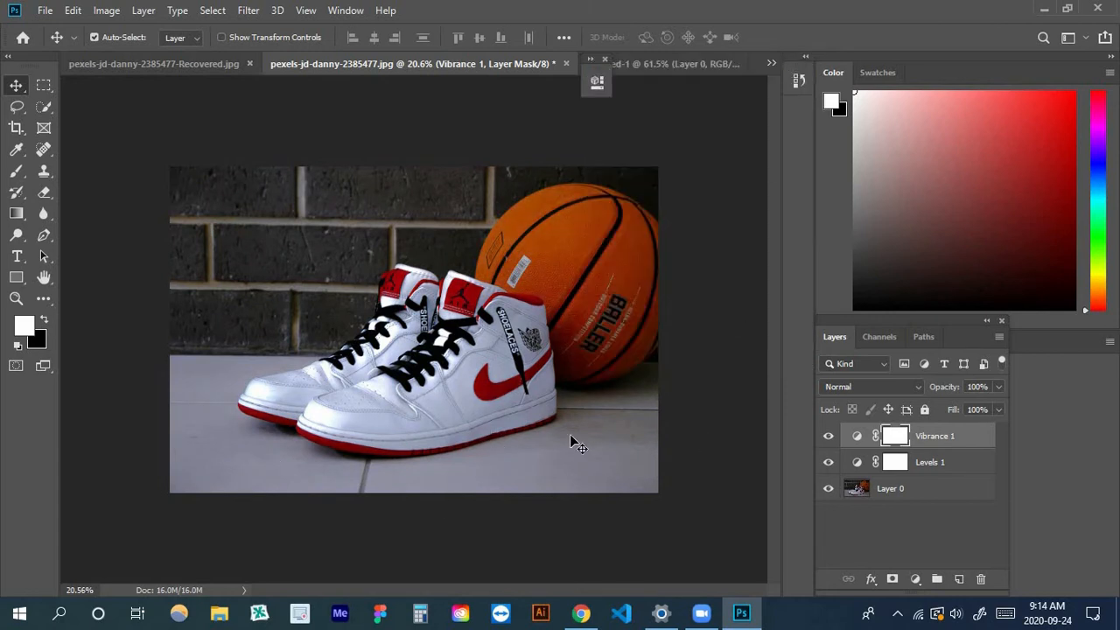
- Compare the photo before and after by temporarily showing only Layer 0 without the adjustment layers
scroll(398, 402, "up", 2)
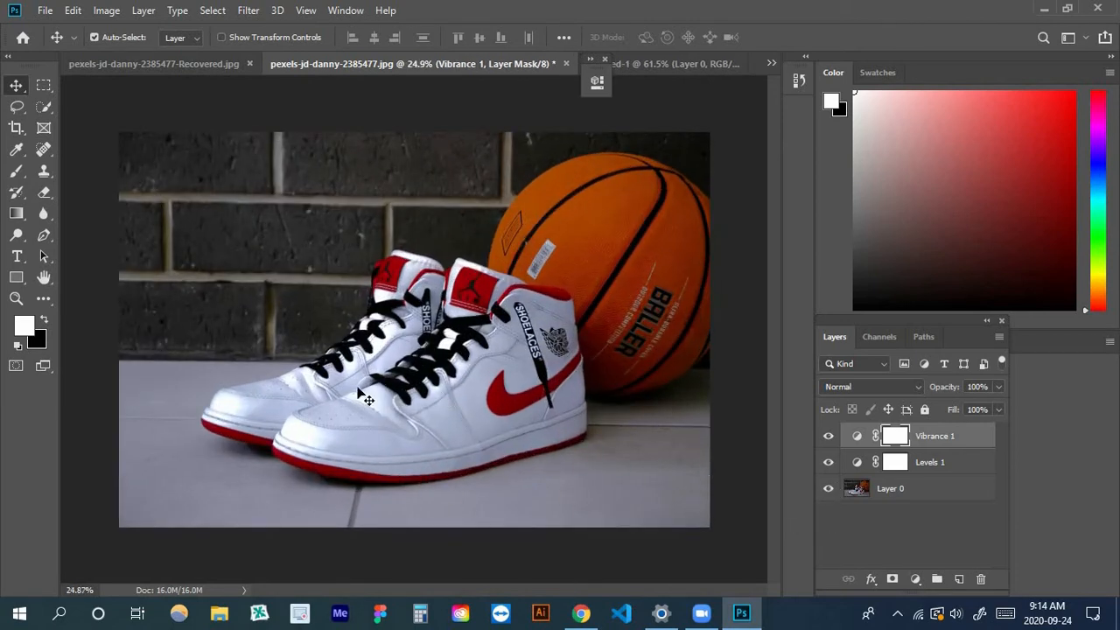
left_click(828, 491, "alt")
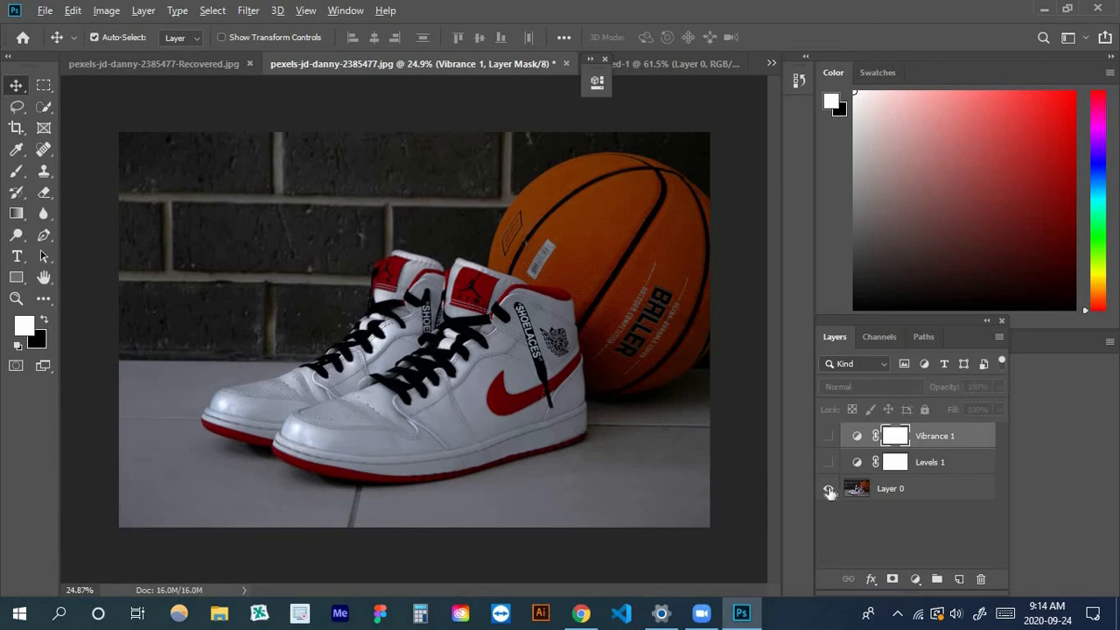
left_click(828, 492, "alt")
- Stamp all visible layers into a new merged layer at the top of the layer stack
scroll(372, 410, "down", 1)
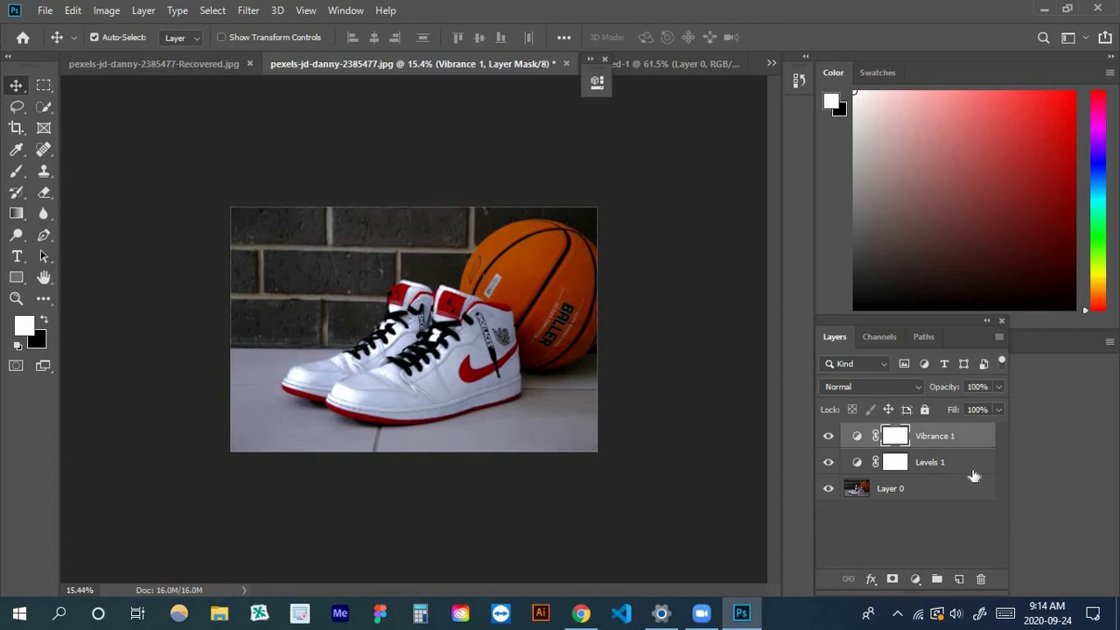
key("ctrl+shift+alt+e")
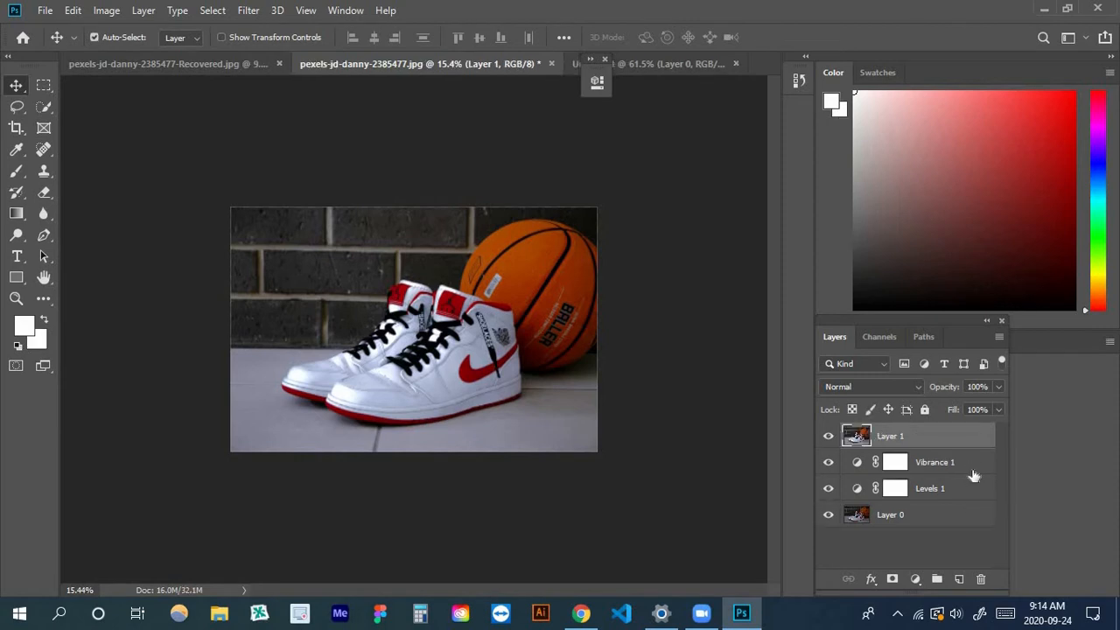
scroll(456, 349, "up", 5)
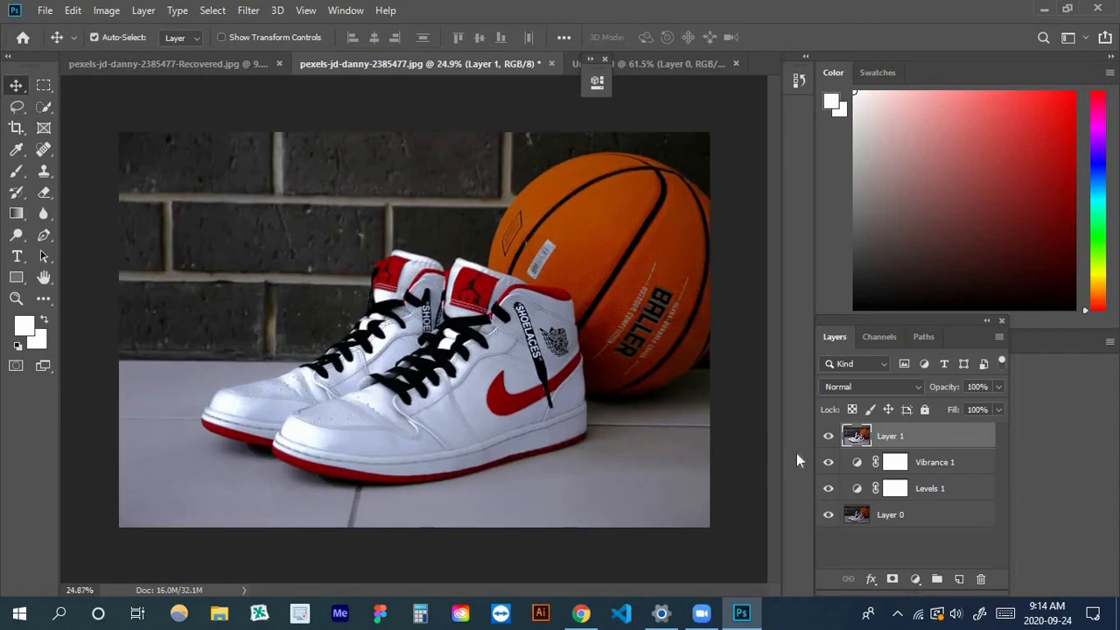
scroll(420, 385, "down", 4)
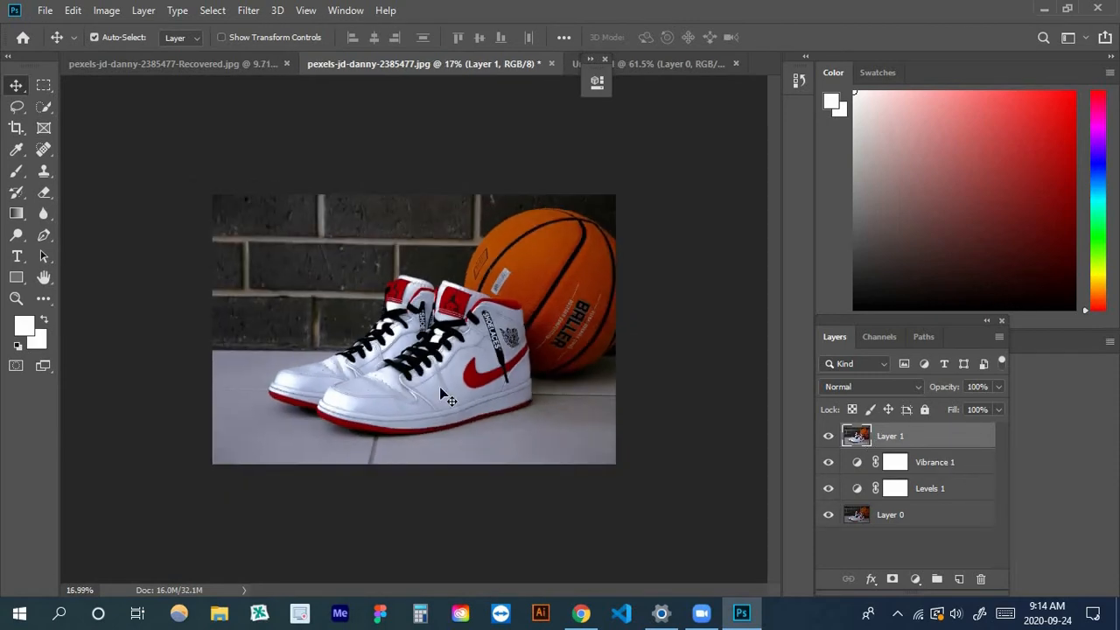
- Add a Hue/Saturation adjustment layer above Layer 1 and keep its settings clear of the image
left_click(916, 579)
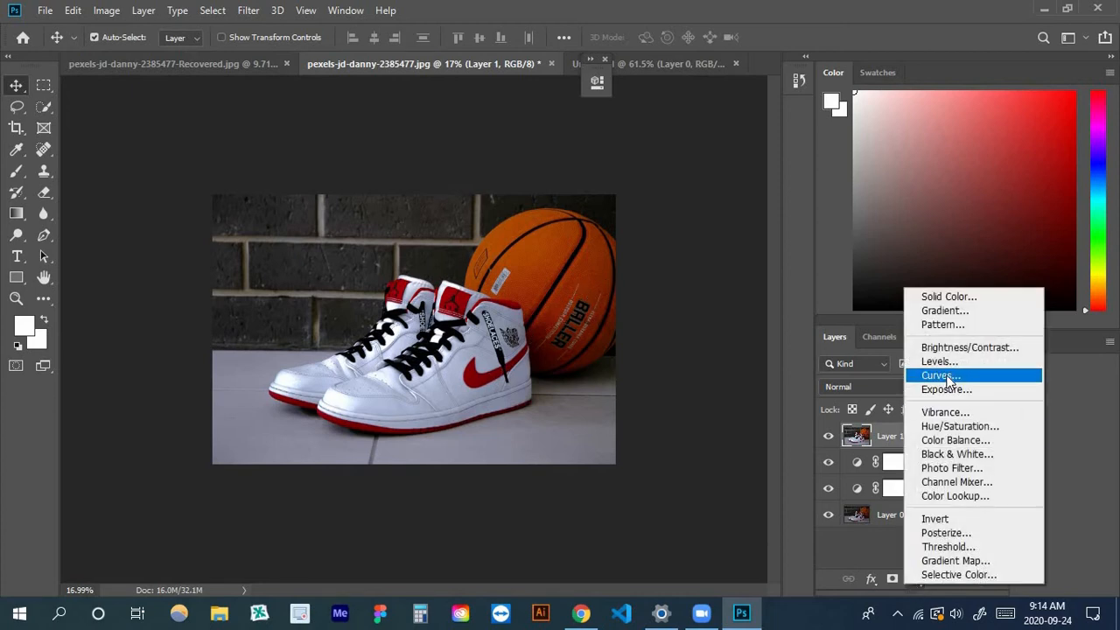
left_click(952, 426)
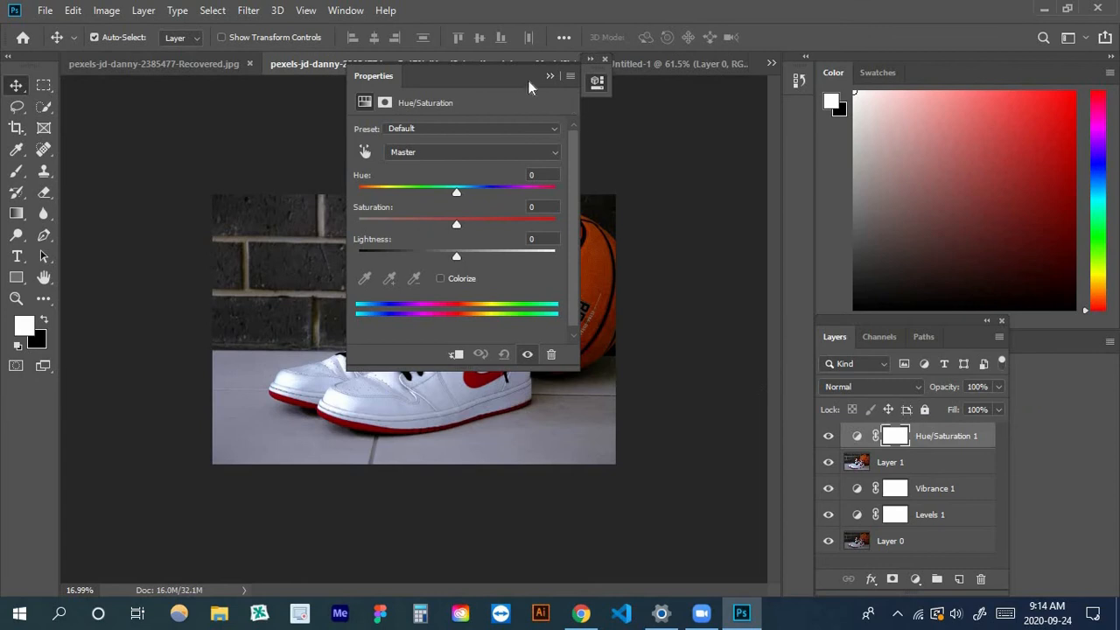
left_click_drag(528, 86, 933, 140)
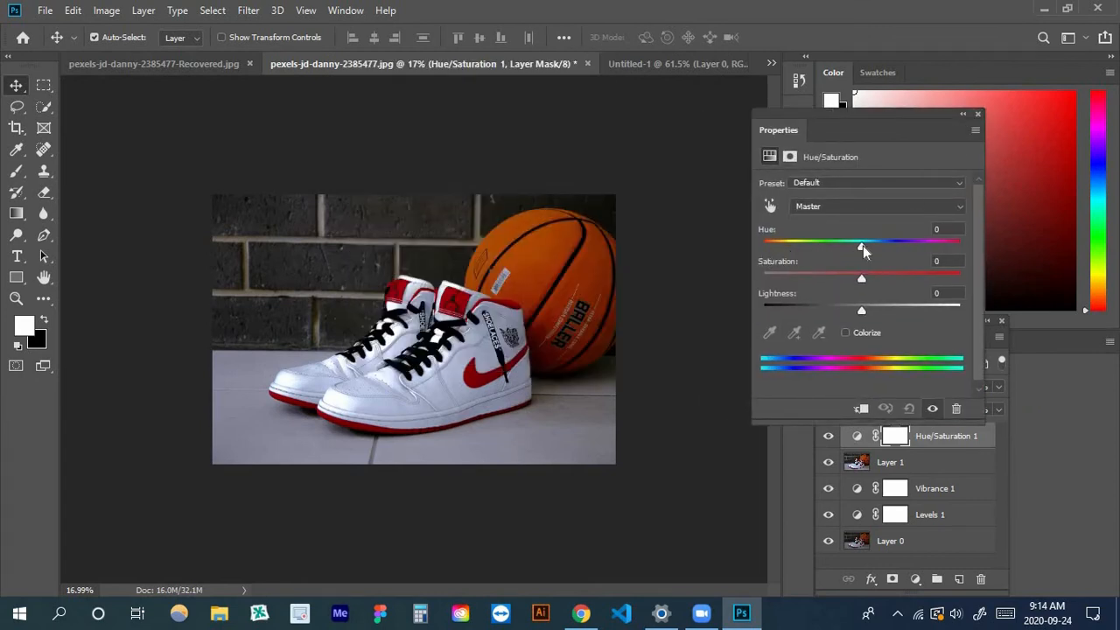
- Try master hue shifts of -47 and +133 on the whole photo
left_click_drag(862, 248, 816, 247)
scroll(462, 333, "up", 3)
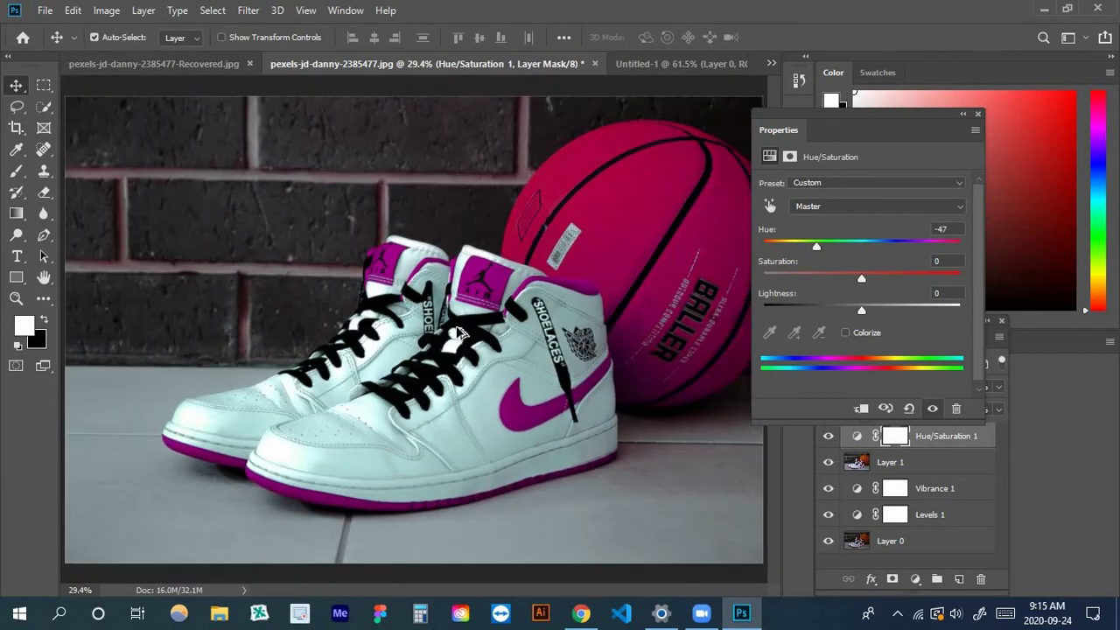
left_click_drag(817, 246, 942, 263)
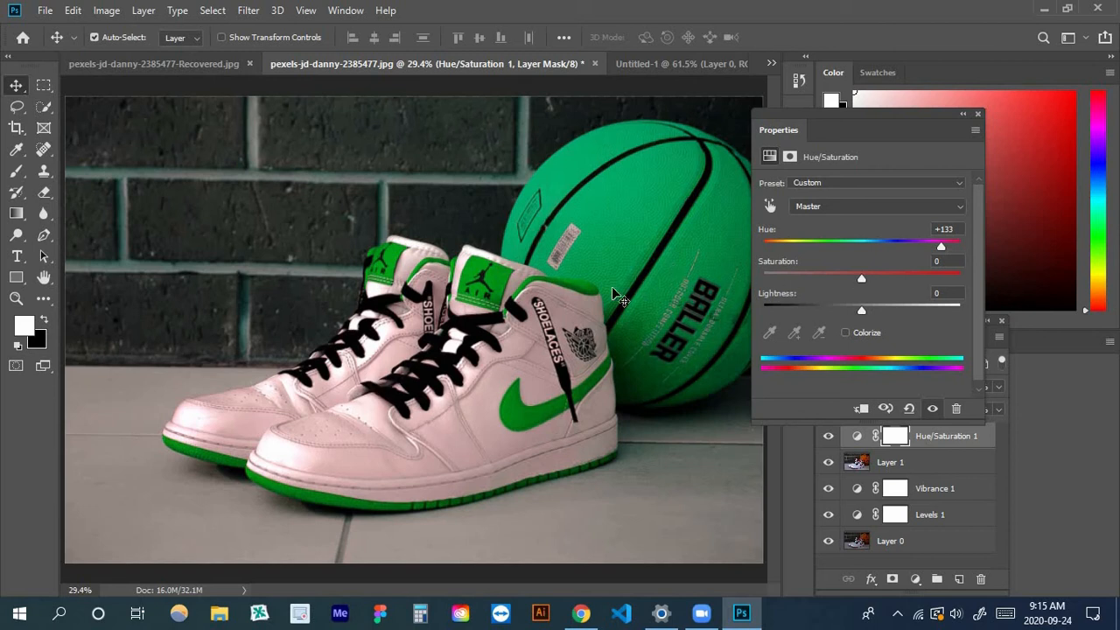
- Try a slight negative hue shift on the Reds range only
left_click(931, 216)
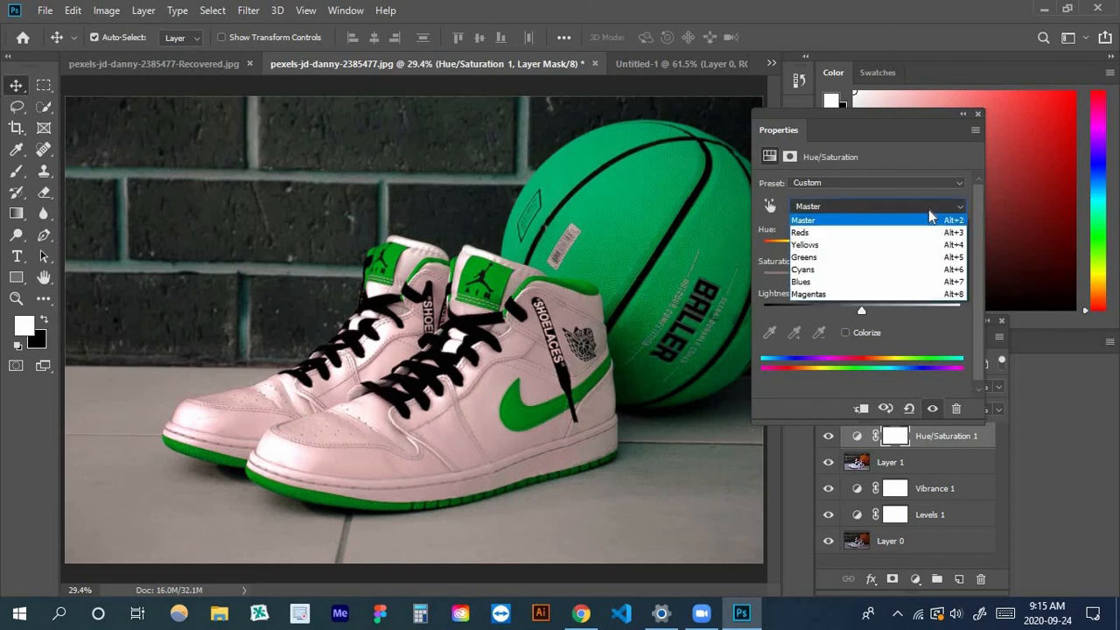
left_click(846, 238)
mouse_move(861, 247)
left_mouse_down()
mouse_move(796, 253)
mouse_move(936, 254)
mouse_move(801, 252)
mouse_move(844, 251)
left_mouse_up()
- Try a hue shift of +13 and slightly higher saturation on the Magentas range
left_click(851, 210)
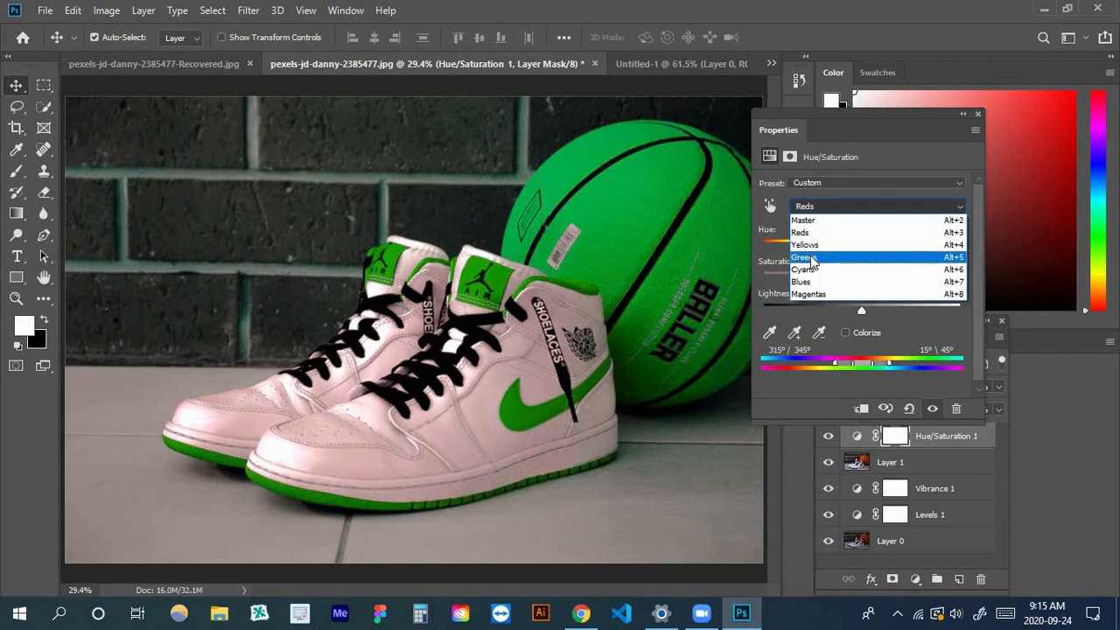
left_click(822, 293)
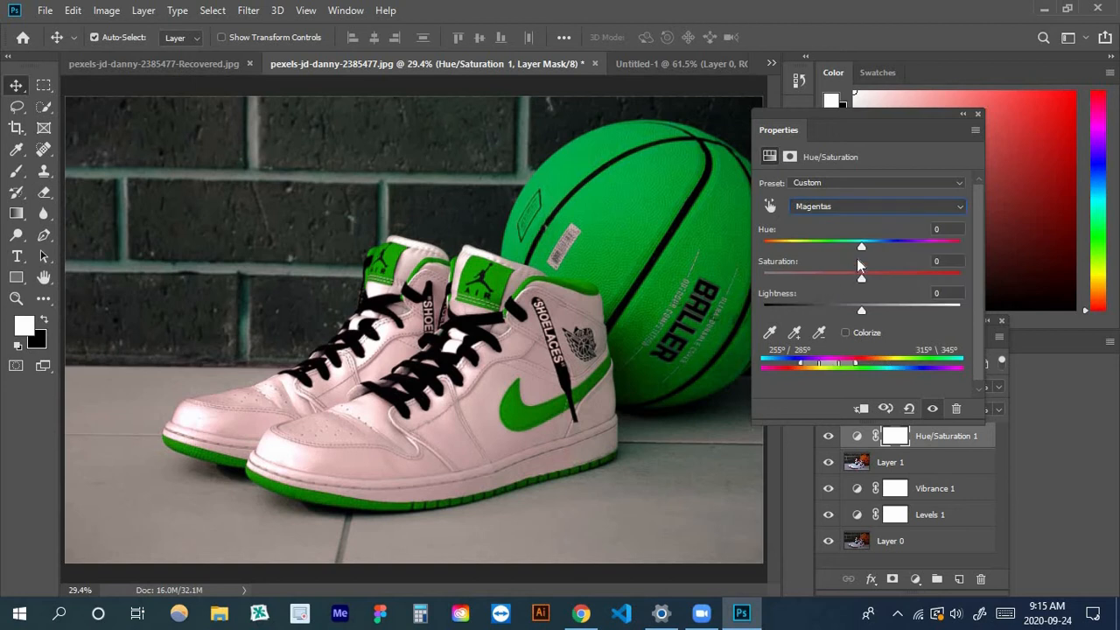
mouse_move(862, 246)
left_mouse_down()
mouse_move(828, 251)
mouse_move(888, 252)
mouse_move(783, 252)
mouse_move(871, 253)
mouse_move(782, 264)
mouse_move(874, 254)
left_mouse_up()
left_click_drag(884, 279, 875, 280)
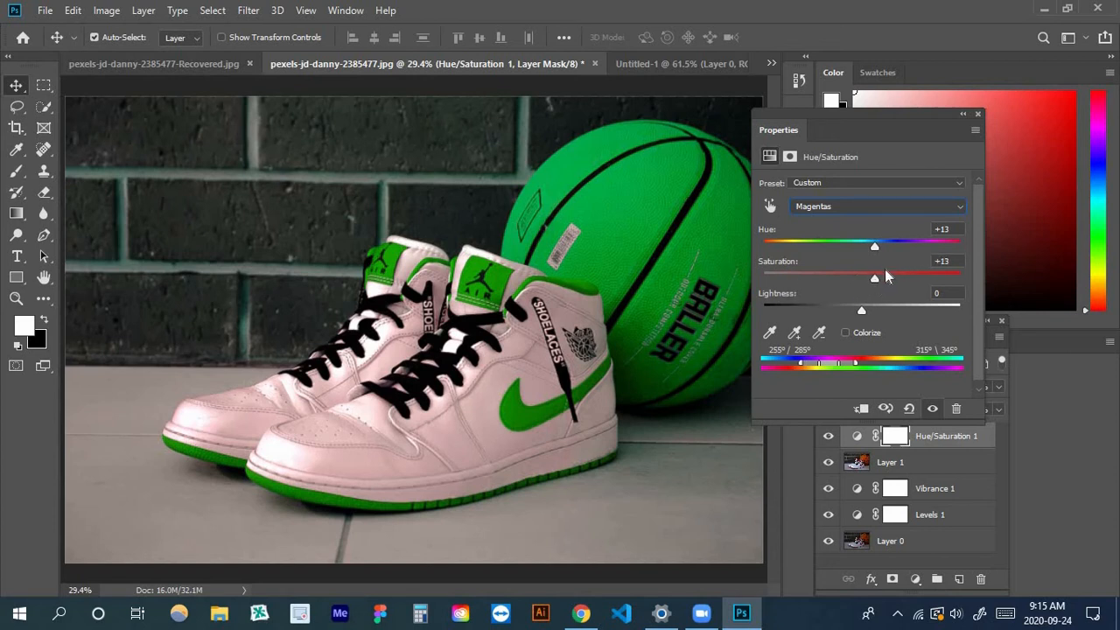
mouse_move(875, 279)
left_mouse_down()
mouse_move(938, 276)
mouse_move(823, 280)
mouse_move(943, 277)
mouse_move(869, 279)
left_mouse_up()
- Try the Red Boost, Sepia, Increase Saturation More, Strong Saturation and Yellow Boost presets on the Hue/Saturation adjustment
left_click(936, 182)
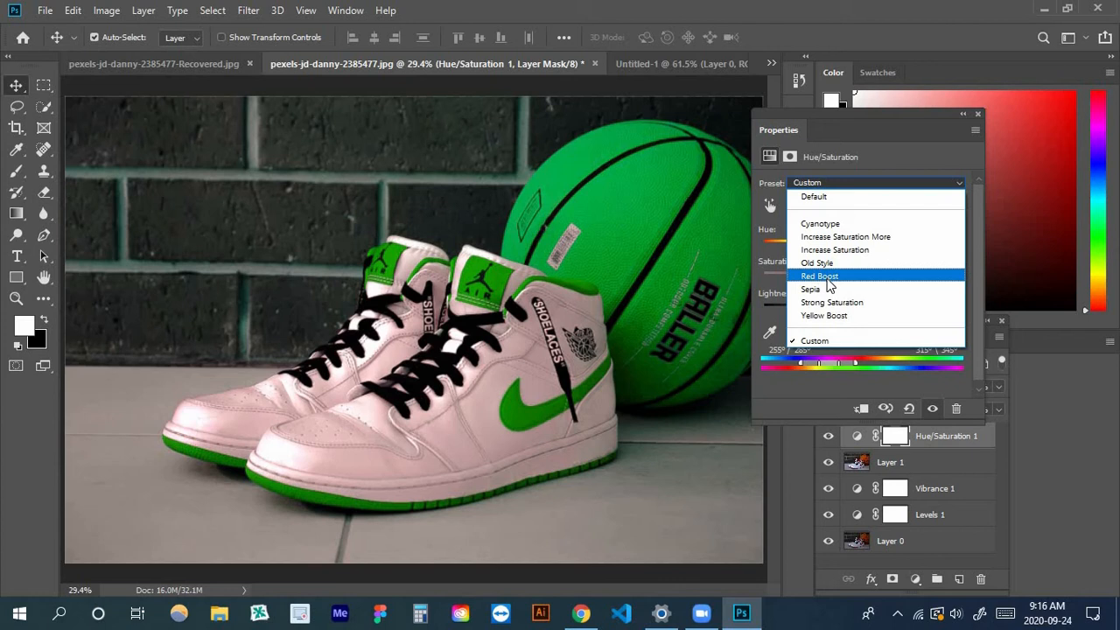
left_click(827, 278)
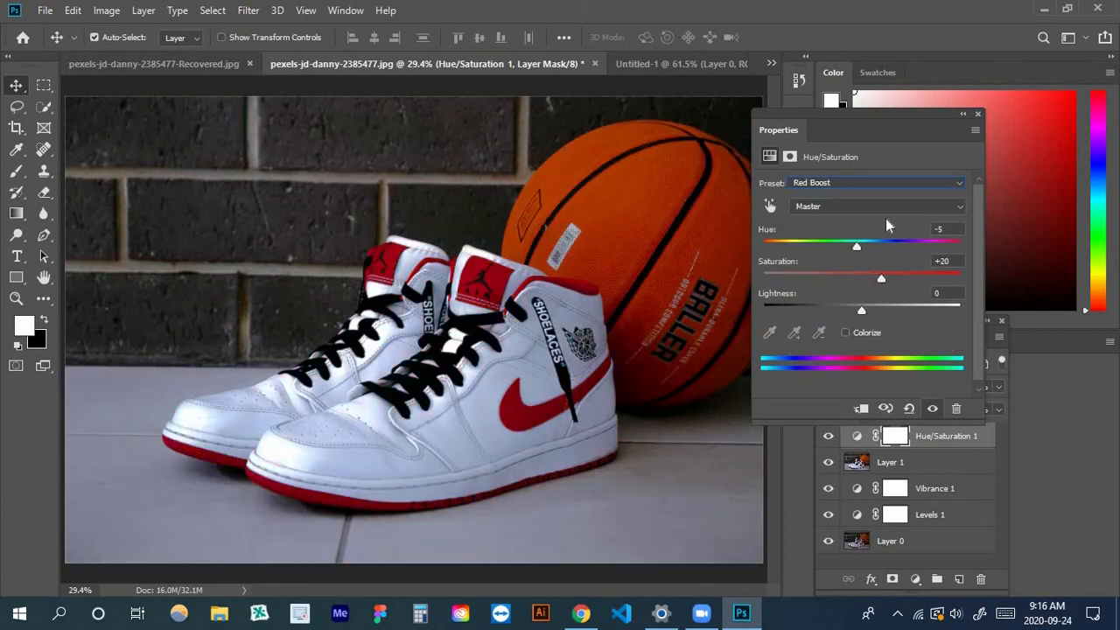
left_click(916, 187)
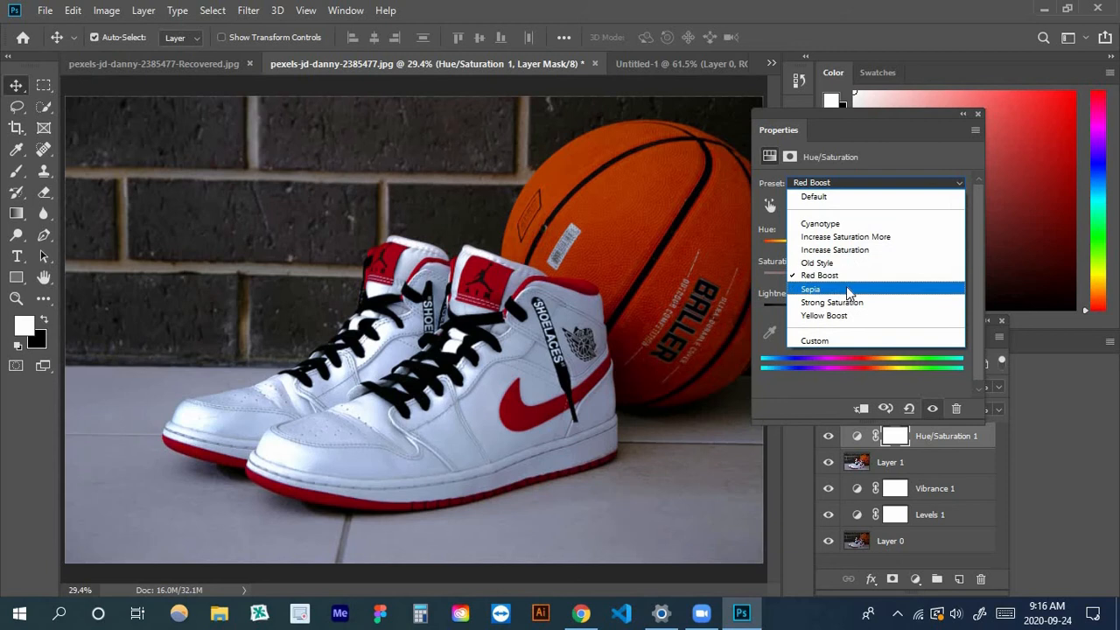
left_click(846, 286)
left_click(902, 182)
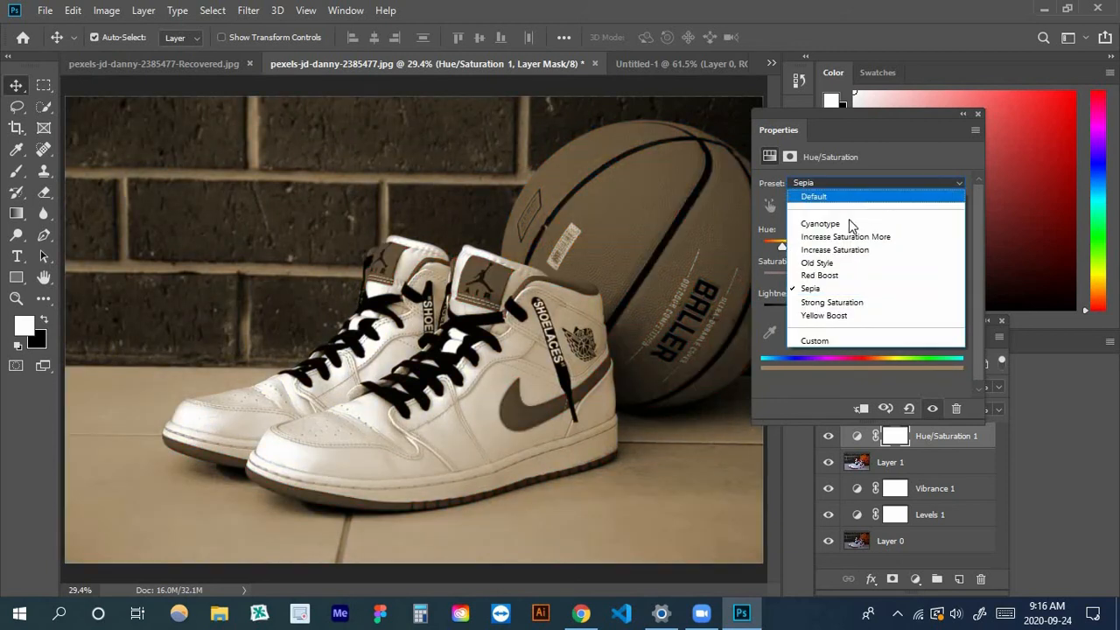
left_click(840, 237)
left_click(908, 182)
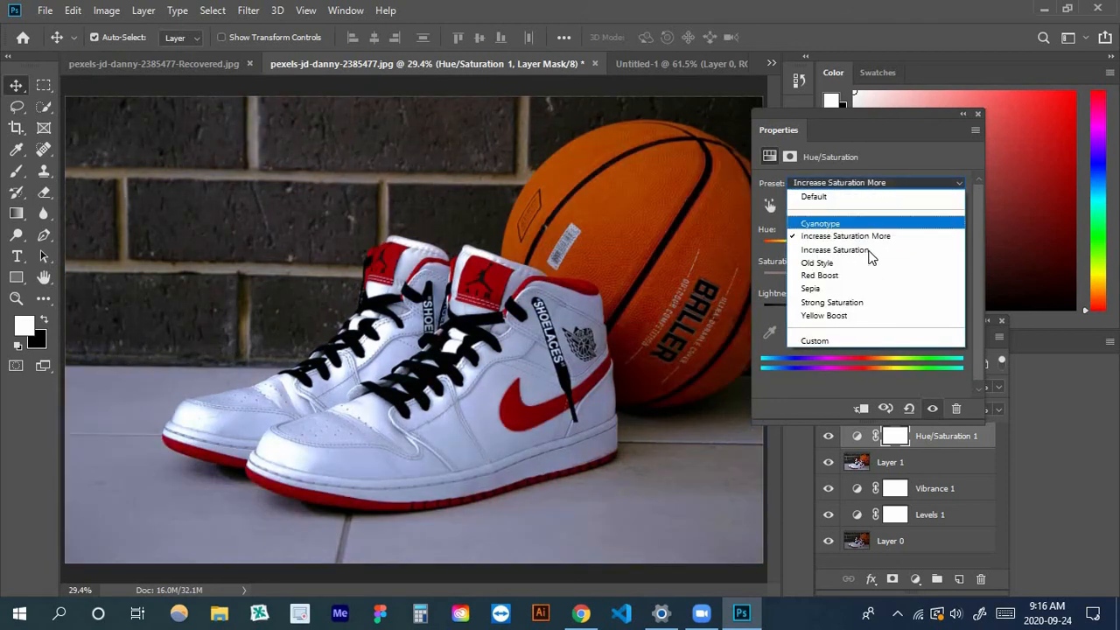
left_click(862, 302)
left_click(894, 185)
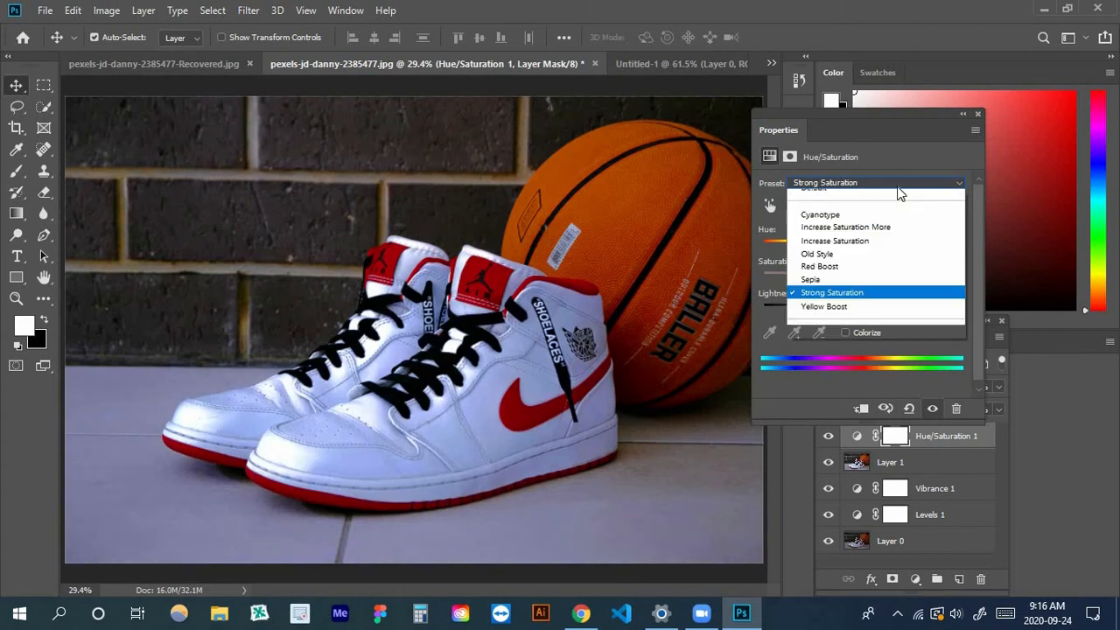
left_click(840, 317)
- Apply the Increase Saturation More preset and lower the master saturation to -3
left_click(875, 183)
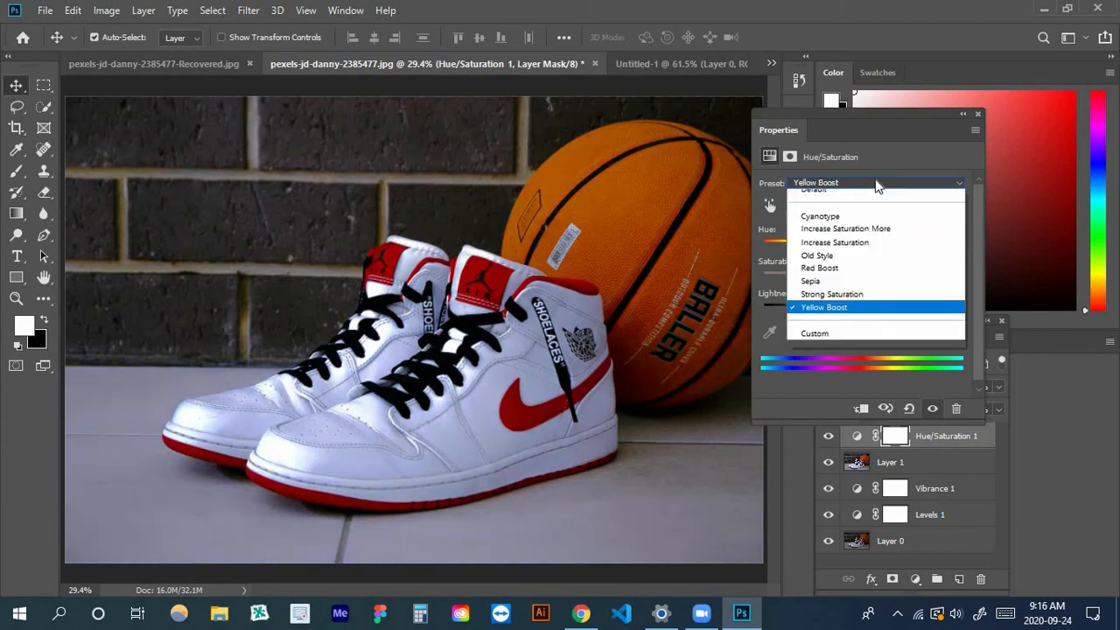
left_click(840, 235)
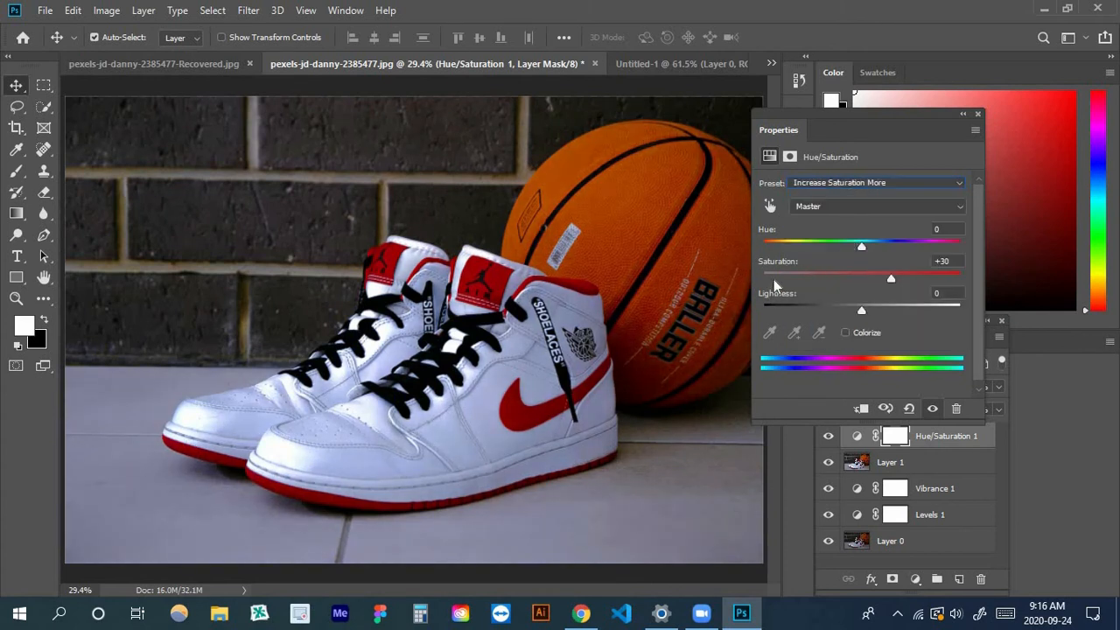
left_click_drag(889, 280, 858, 278)
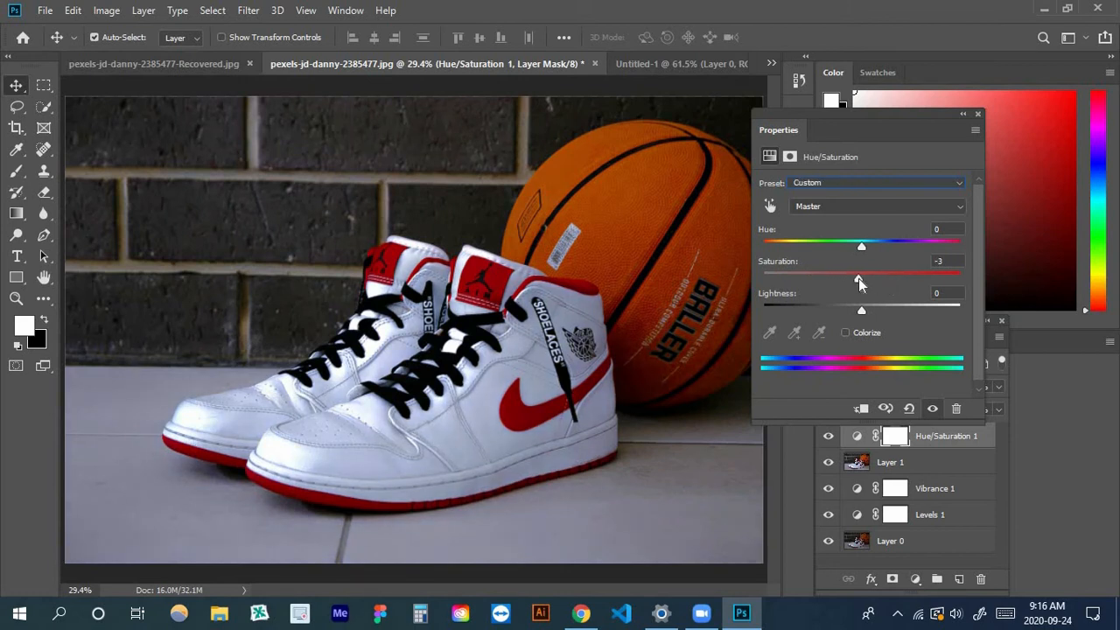
left_click(963, 118)
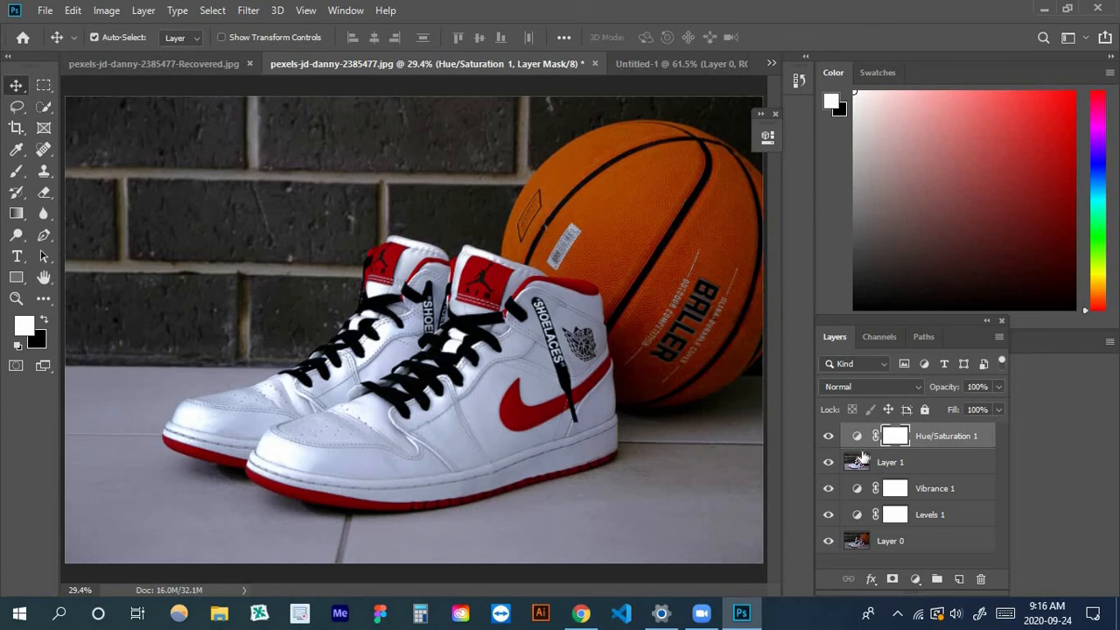
- Stamp all visible layers into a new top layer and compare the edited photo with Layer 0 shown alone
key("ctrl+shift+alt+e")
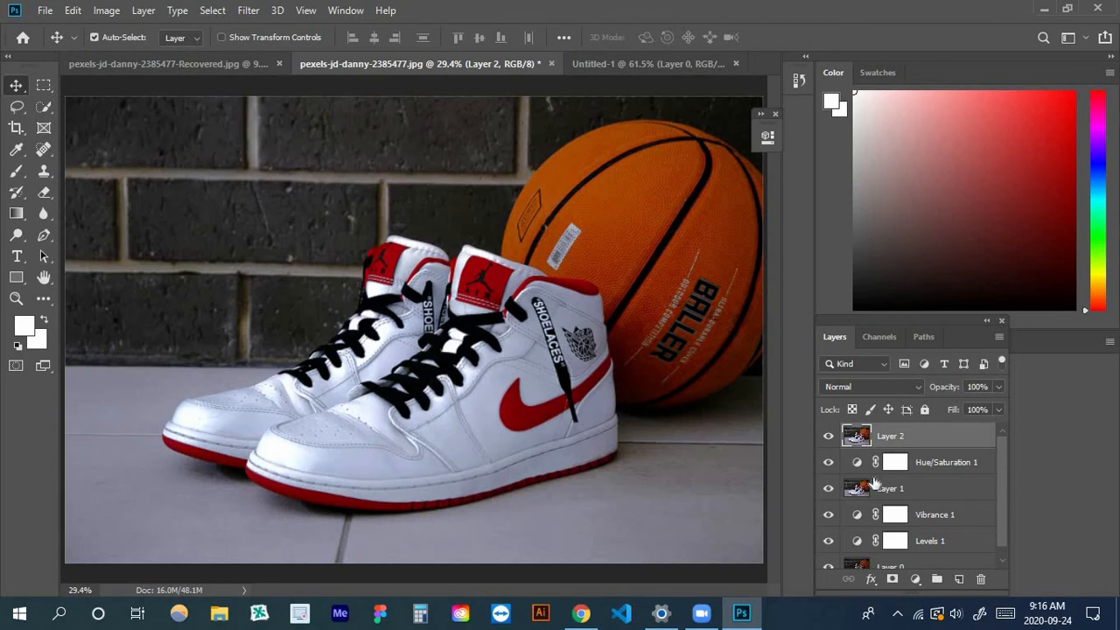
scroll(875, 486, "down", 1)
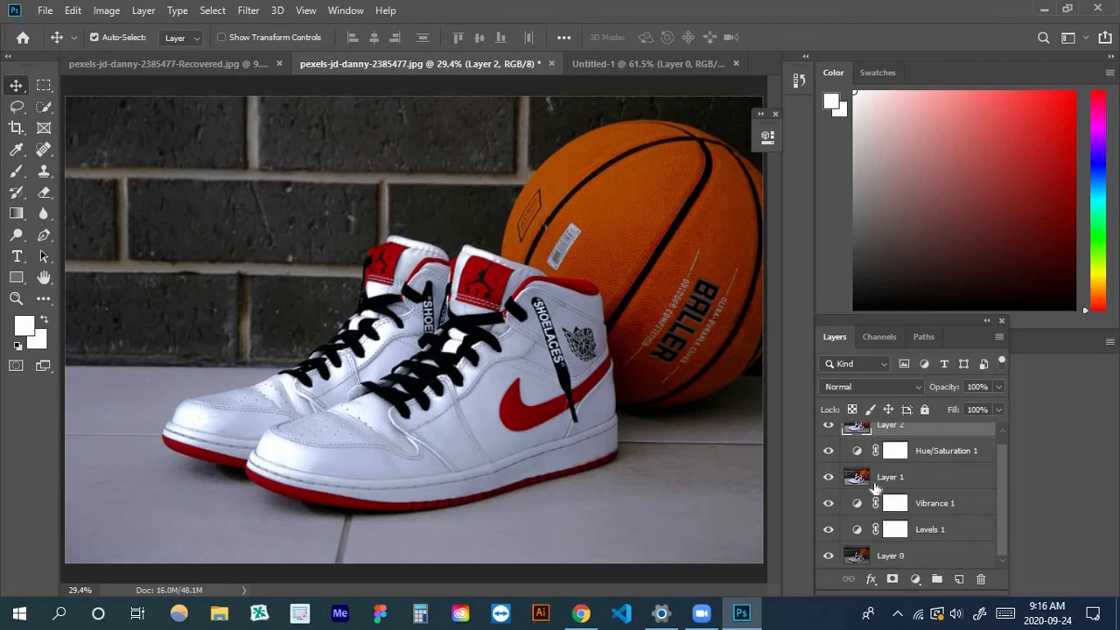
left_click(827, 557, "alt")
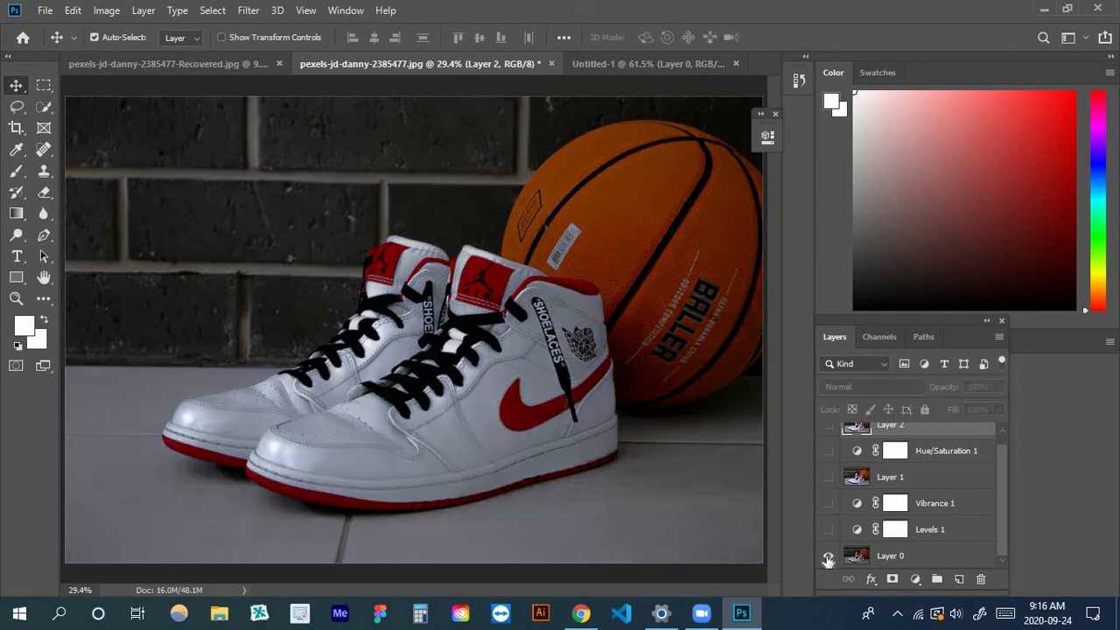
left_click(827, 557, "alt")
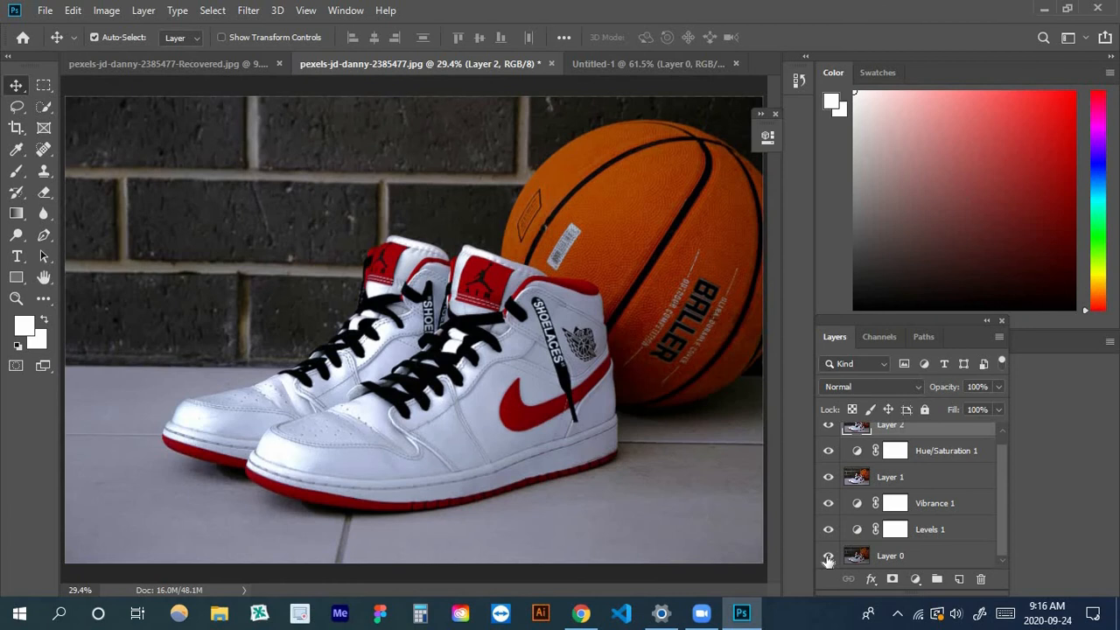
- Isolate Layer 0 once more, delete the stamped Layer 2 and make the hidden layers visible again
left_click(827, 558, "alt")
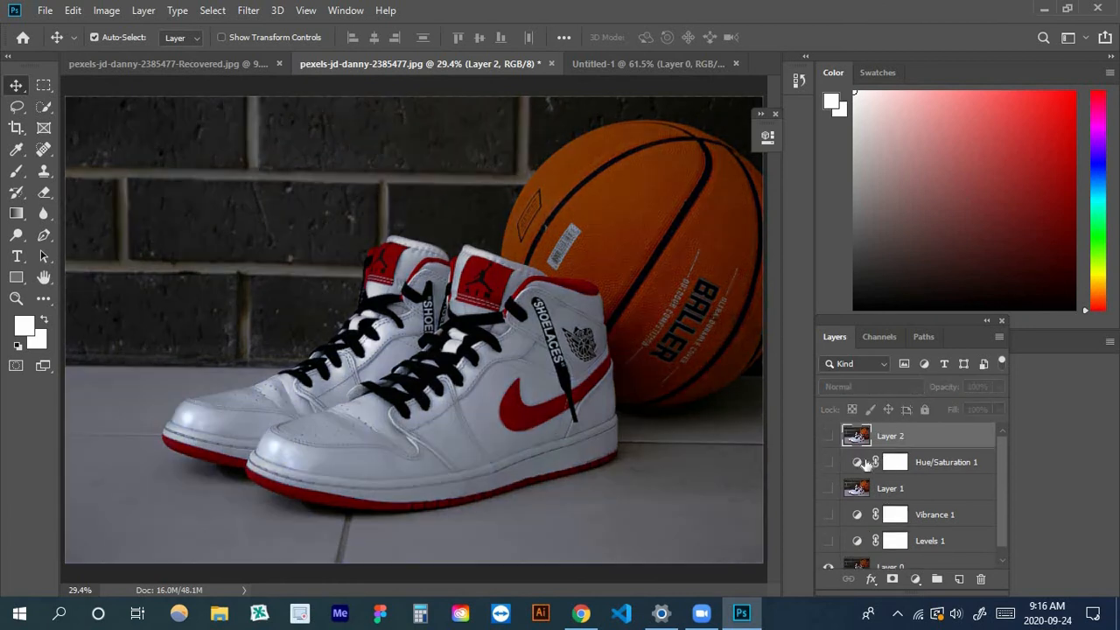
left_click(980, 575)
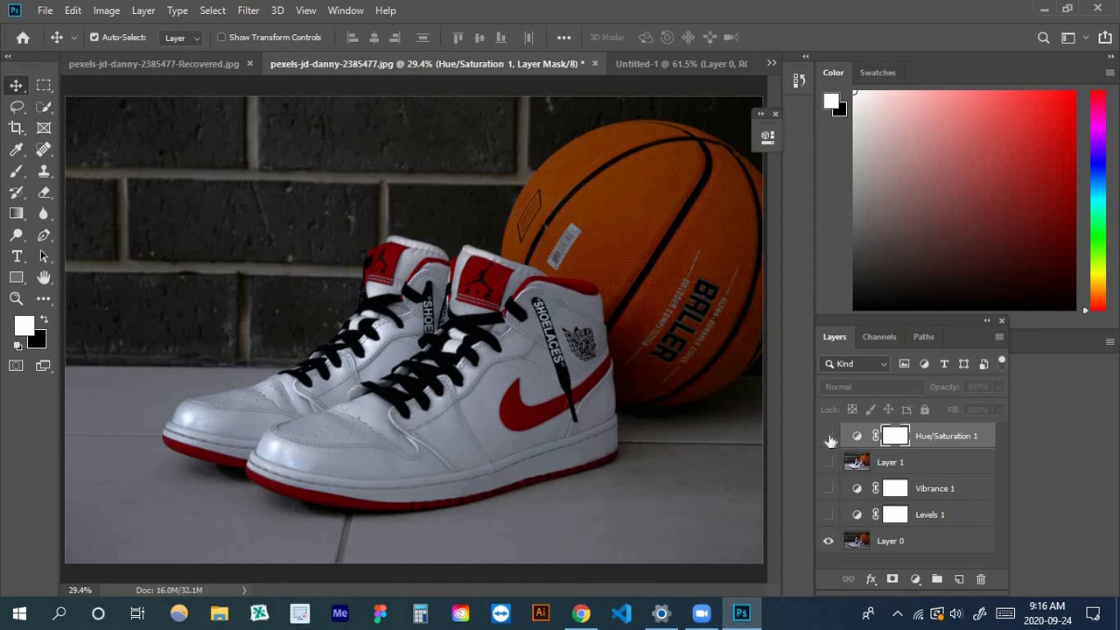
left_click_drag(828, 436, 842, 525)
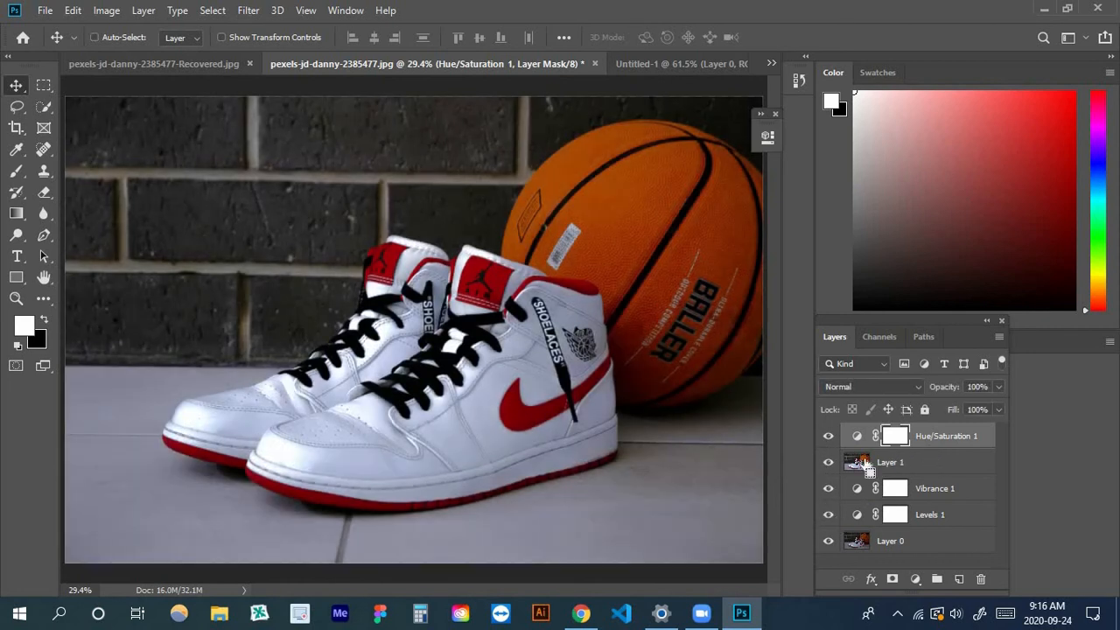
- Set the master hue of the Hue/Saturation 1 adjustment to +123
double_click(857, 437)
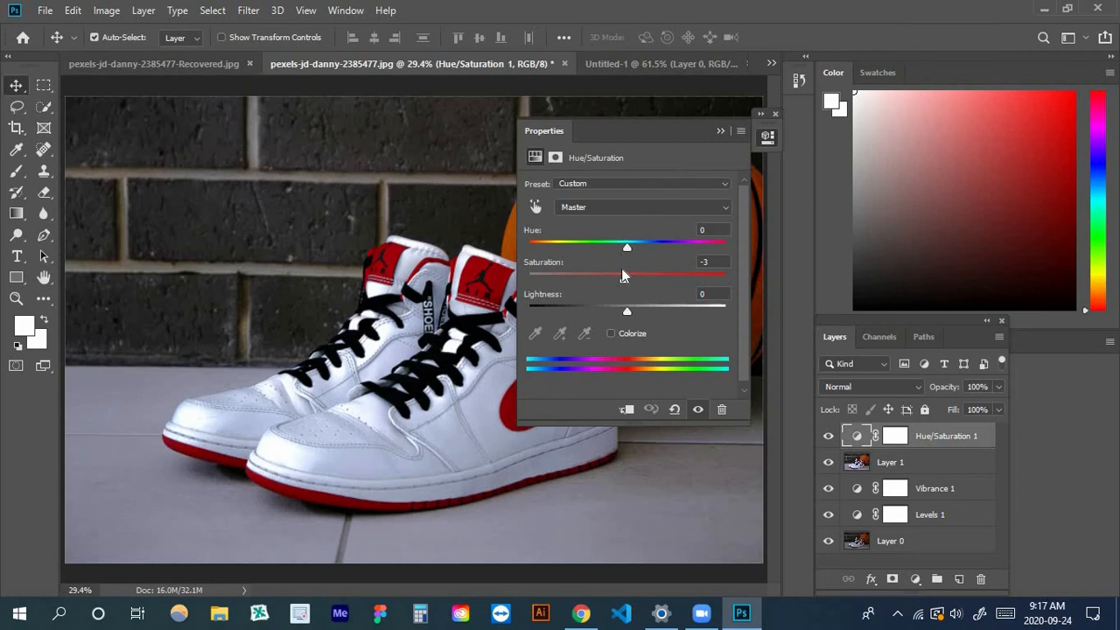
left_click_drag(629, 244, 703, 250)
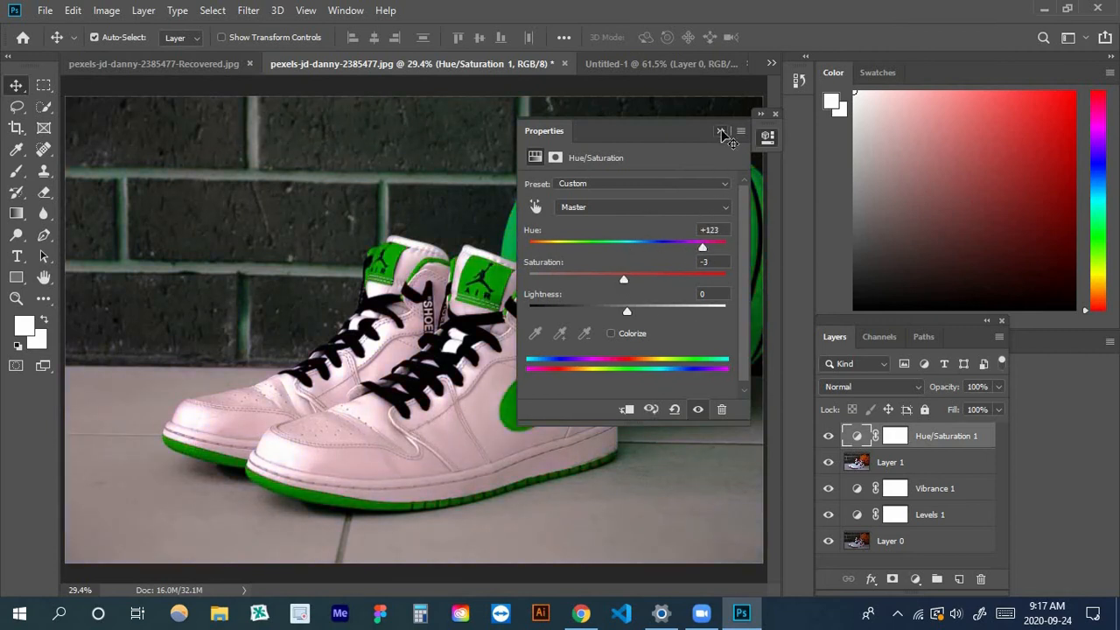
left_click(722, 131)
- Stamp all visible layers into a new top layer and shift it down and to the left on the canvas
key("ctrl+shift+alt+e")
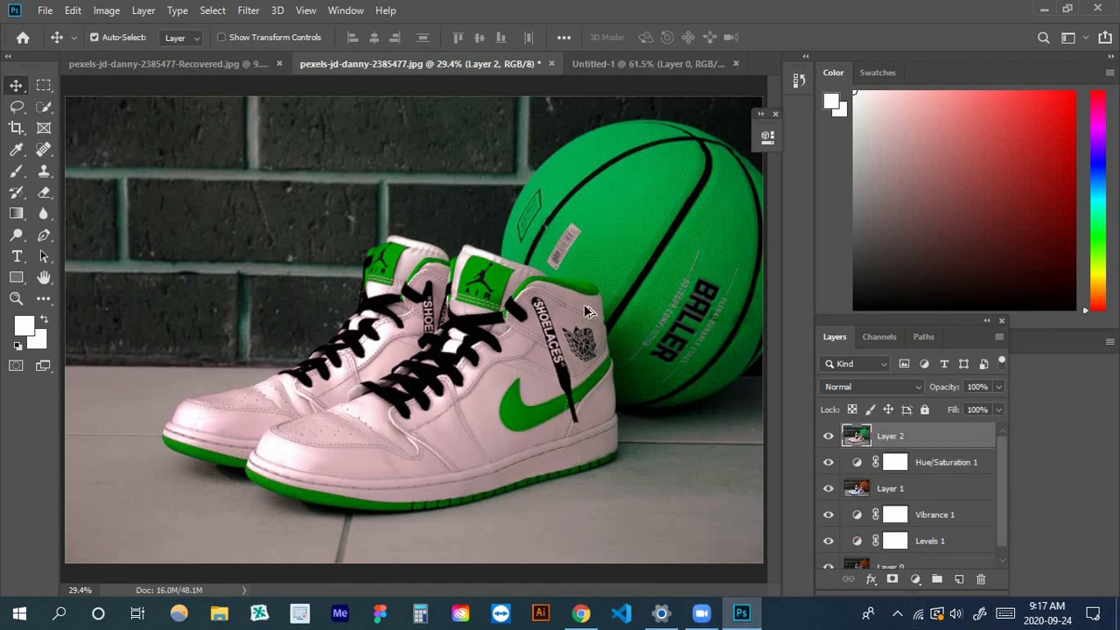
scroll(588, 315, "down", 2)
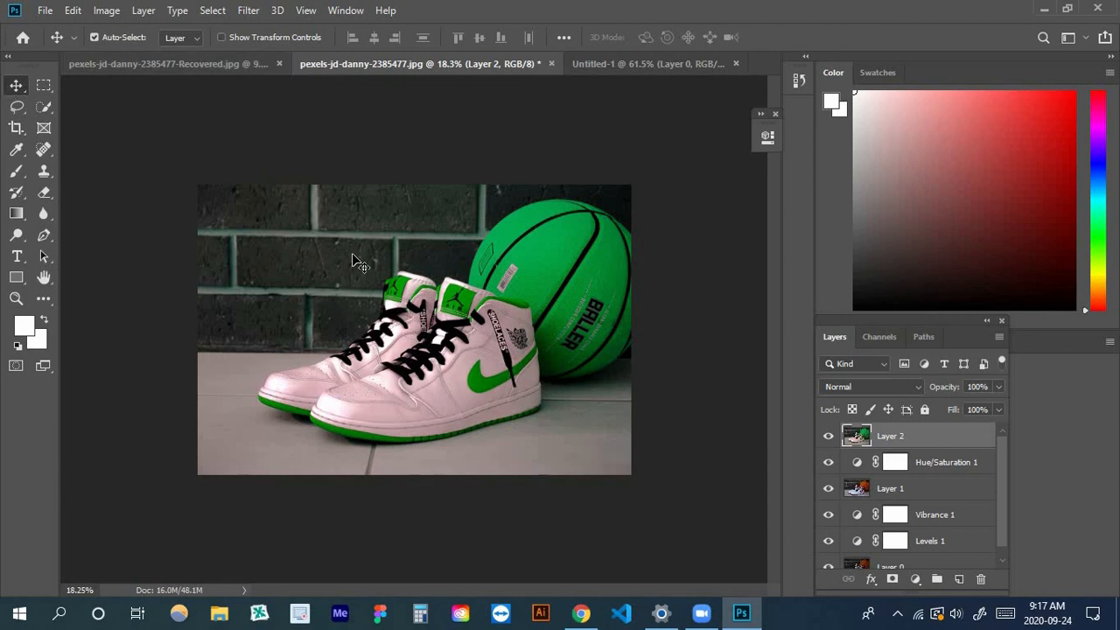
left_click_drag(551, 357, 523, 370)
- Copy the stamped Layer 2 and create a new 2896 x 1936 px, 72 ppi document from the Clipboard preset
left_click(73, 10)
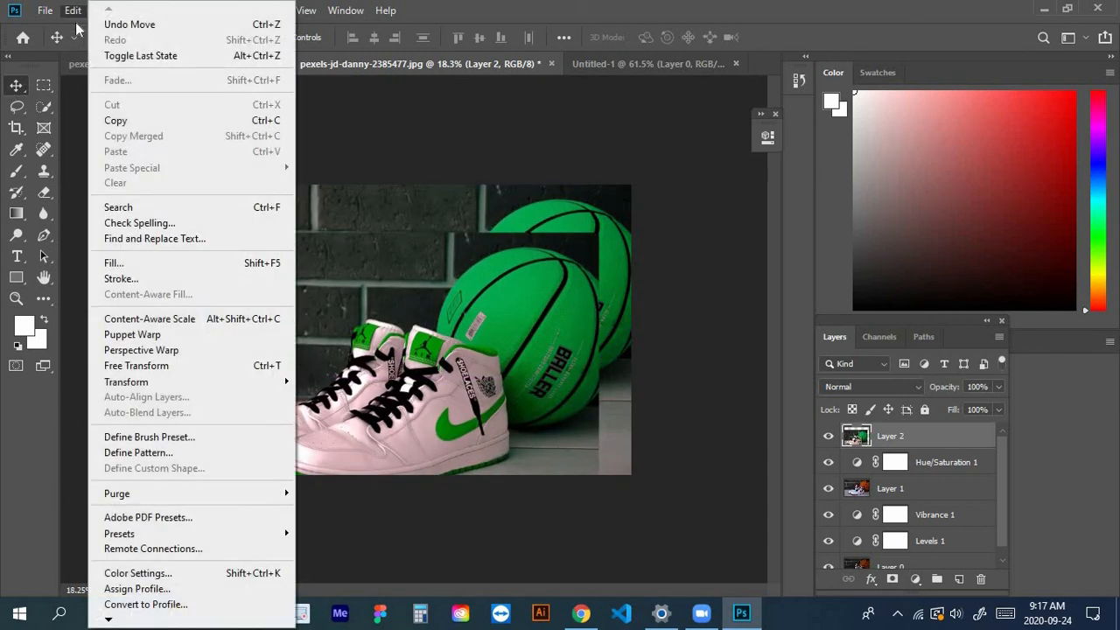
left_click(148, 124)
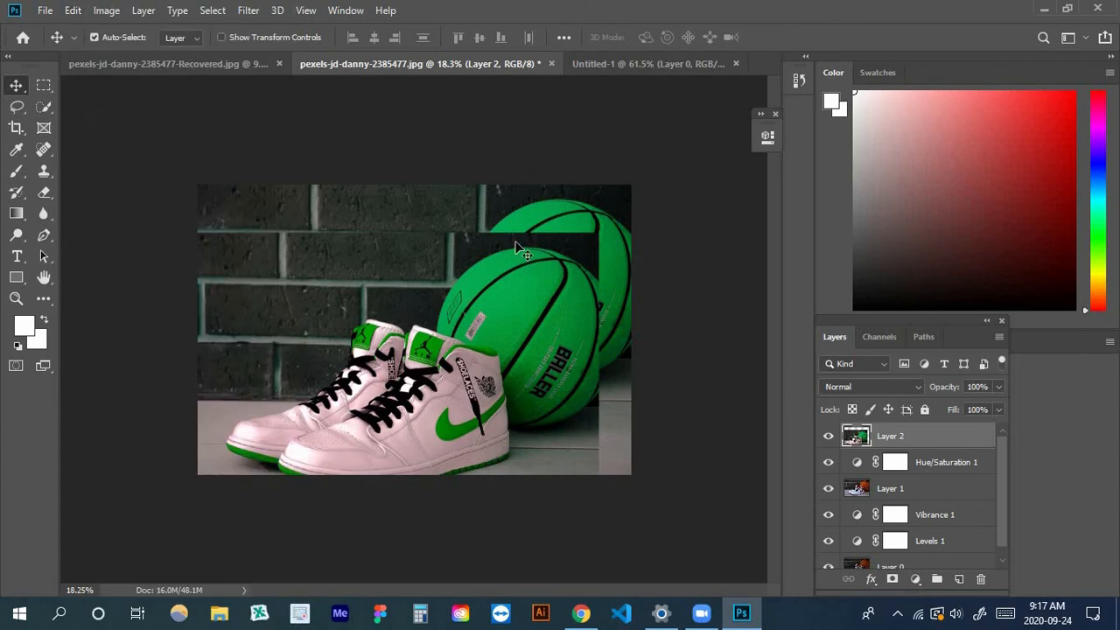
left_click(44, 10)
left_click(61, 31)
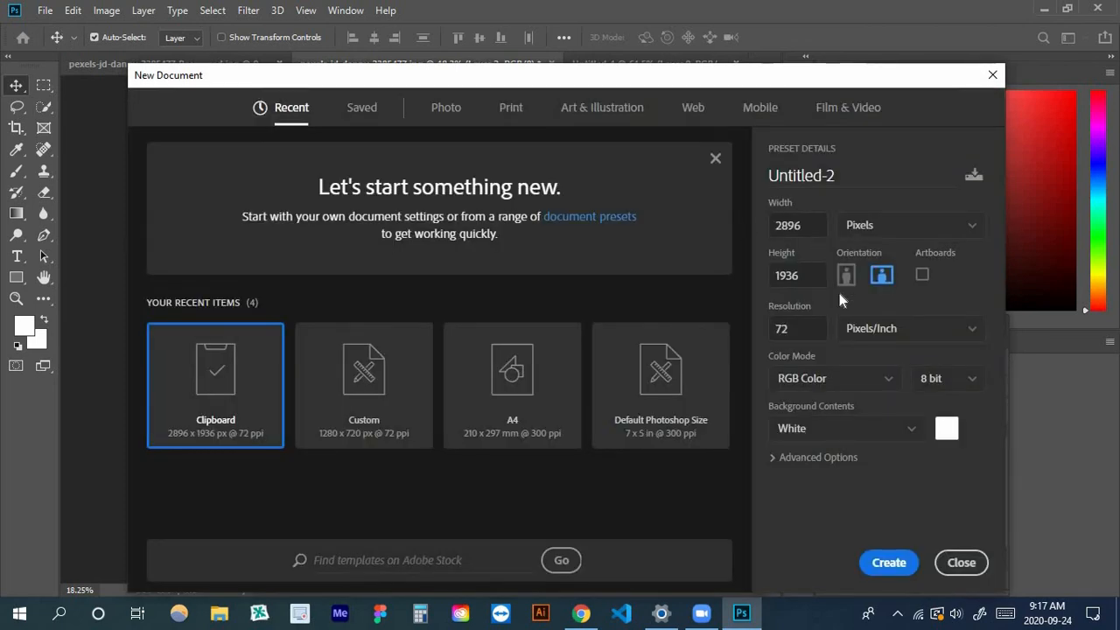
left_click(885, 567)
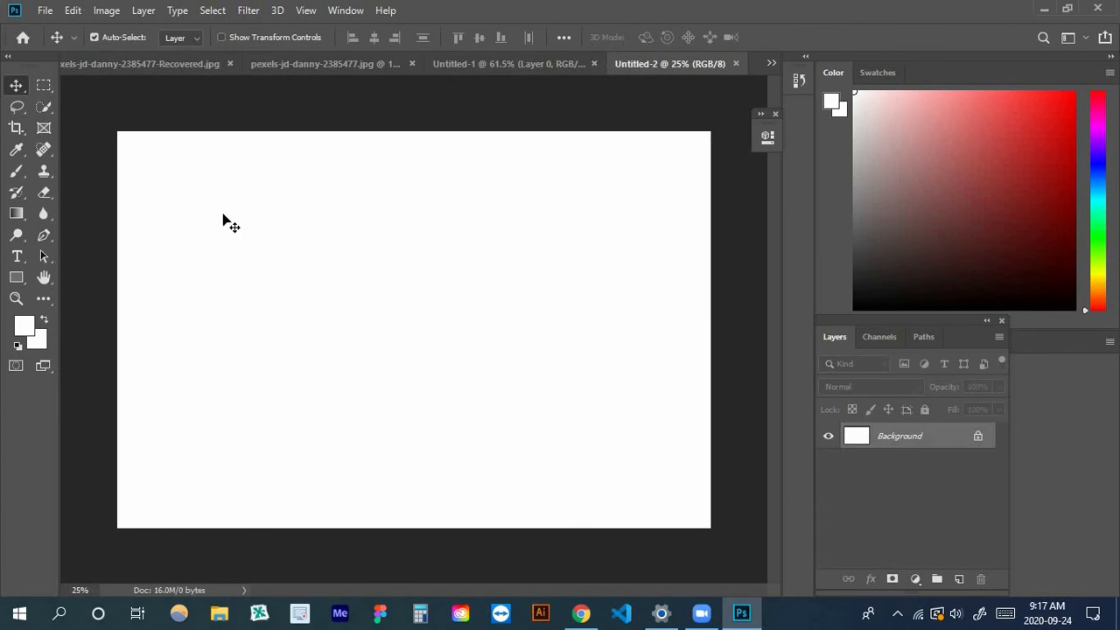
- Paste the copied green sneaker and basketball image into the new document
left_click(73, 11)
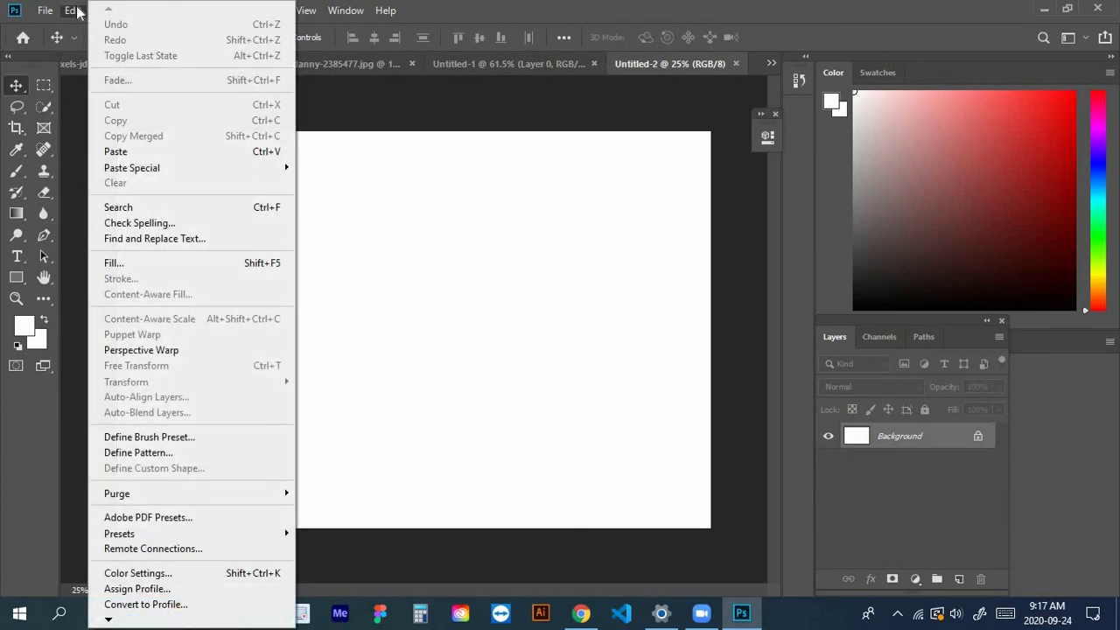
left_click(115, 152)
scroll(416, 326, "down", 2)
scroll(416, 326, "up", 2)
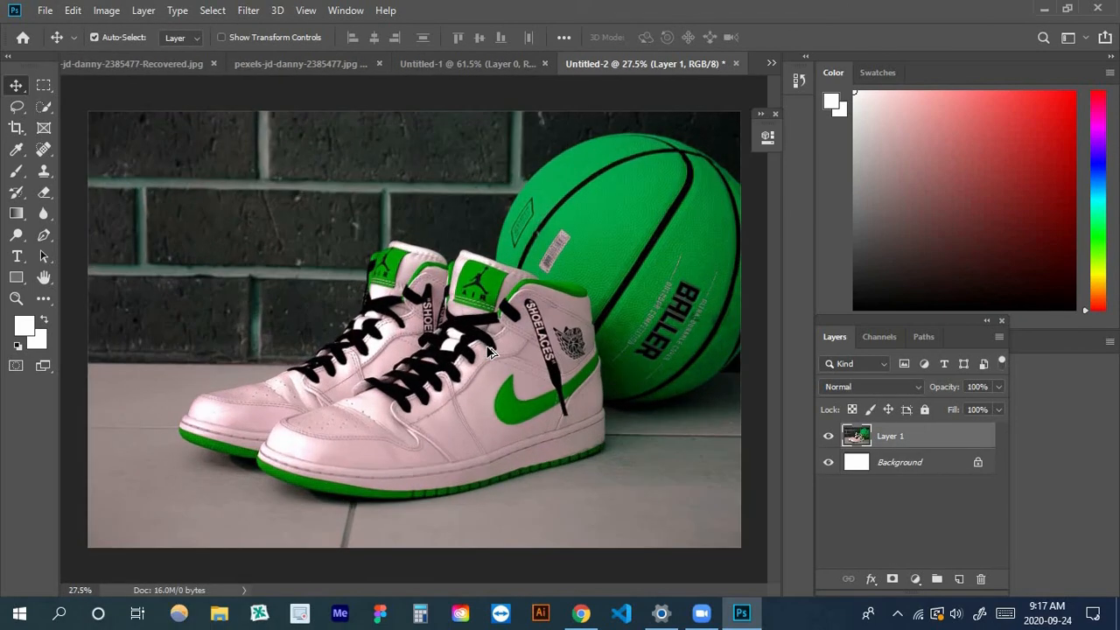
scroll(490, 349, "down", 2)
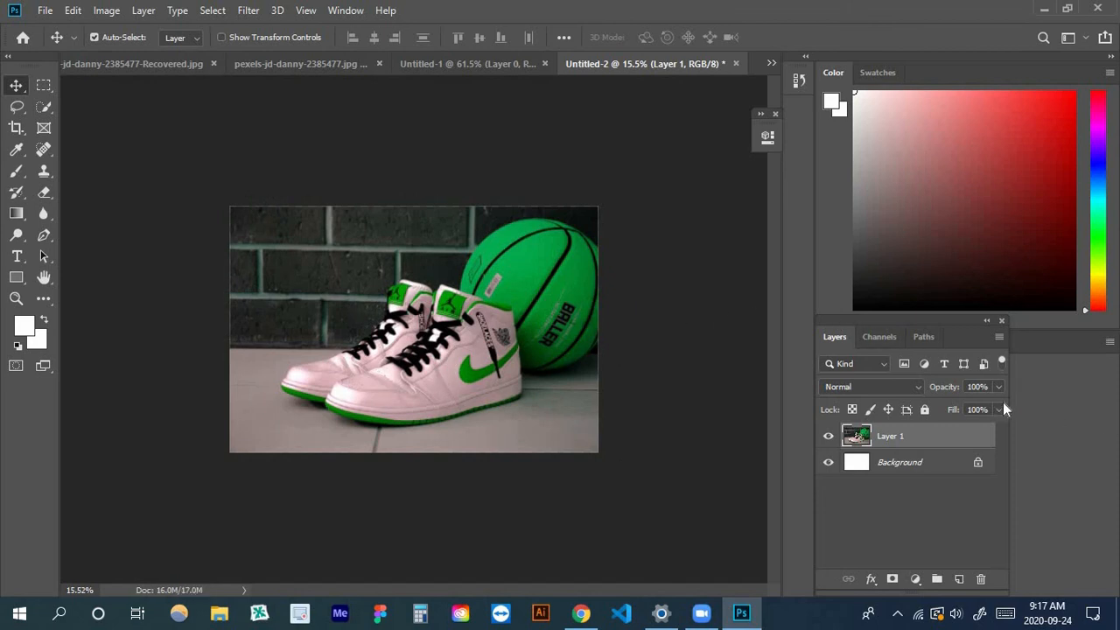